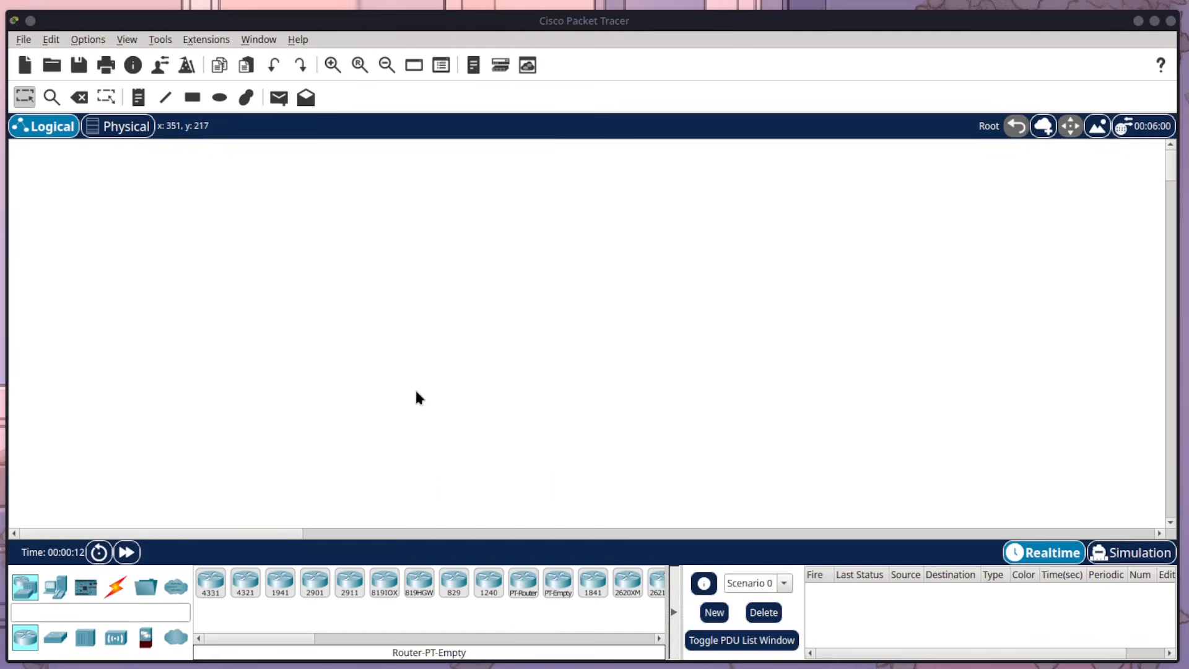
Place a WRT300N wireless router near the upper centre of the empty workspace
{"action": "left_click", "coordinate": [391, 375]}
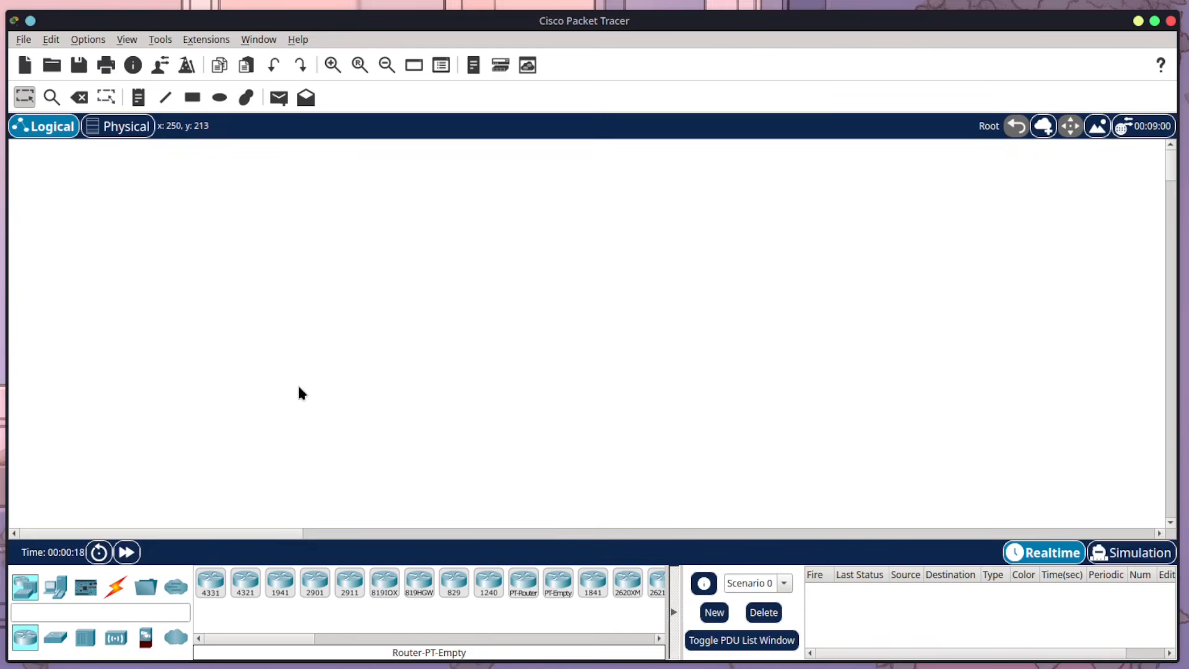
{"action": "left_click", "coordinate": [114, 642]}
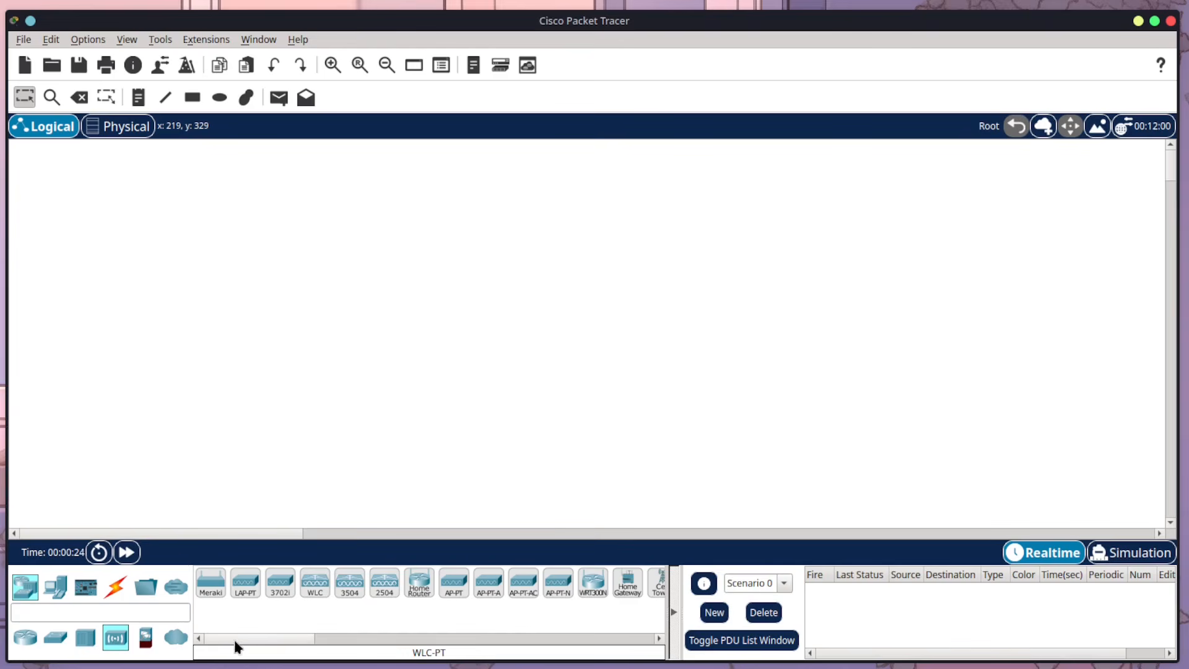
{"action": "left_click", "coordinate": [593, 584]}
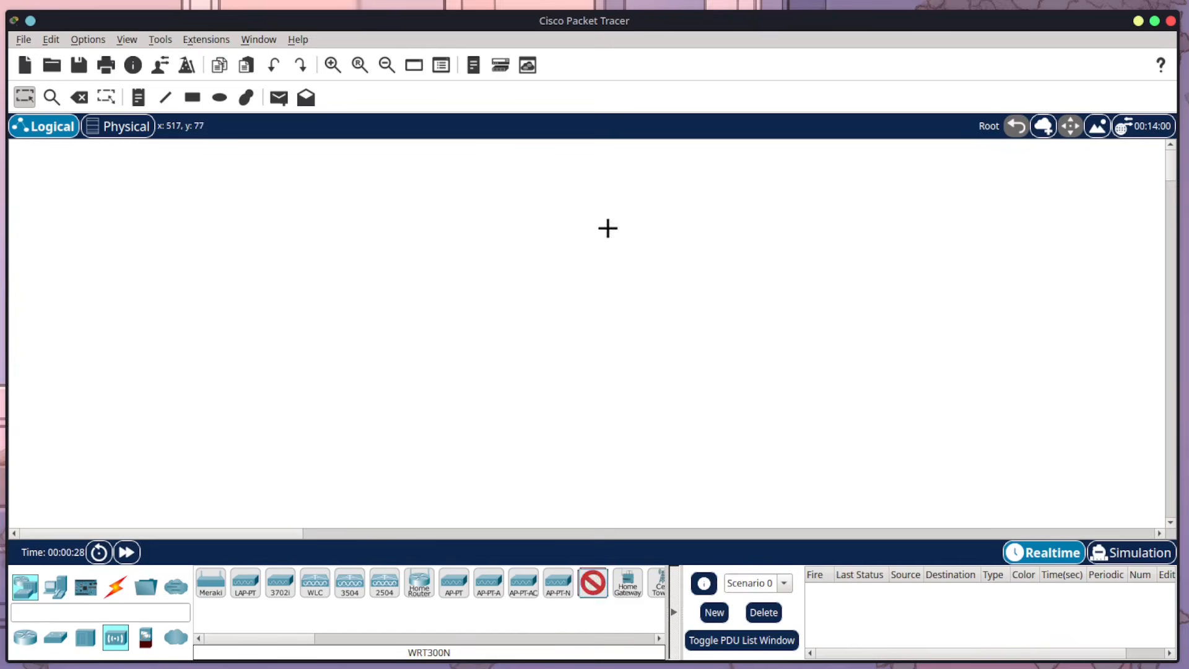
{"action": "left_click", "coordinate": [608, 228]}
{"action": "left_click_drag", "start_coordinate": [607, 249], "coordinate": [584, 201]}
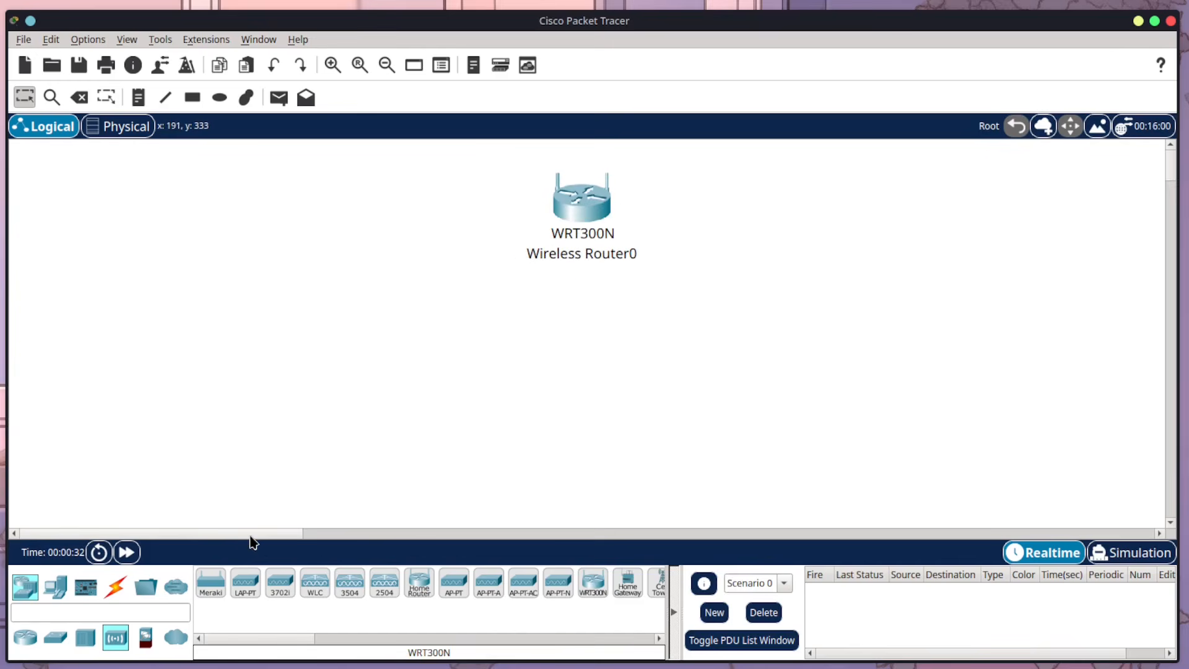
Add a PC to the workspace and align it directly below the wireless router
{"action": "left_click", "coordinate": [62, 592]}
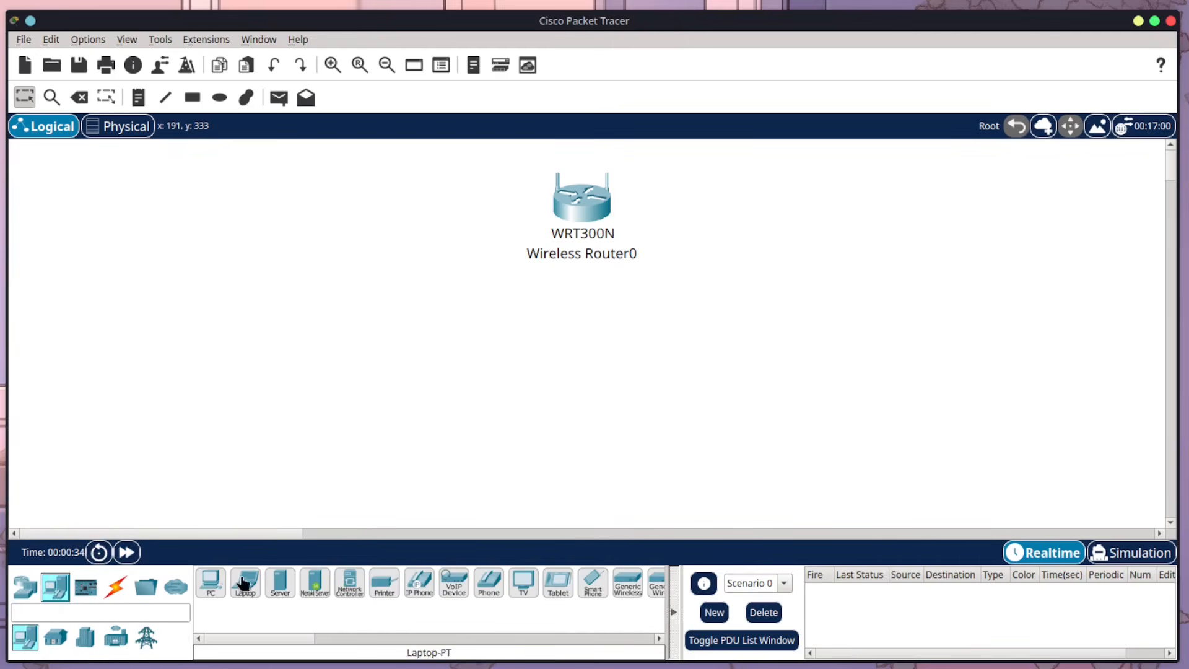
{"action": "left_click", "coordinate": [210, 584]}
{"action": "left_click", "coordinate": [583, 367]}
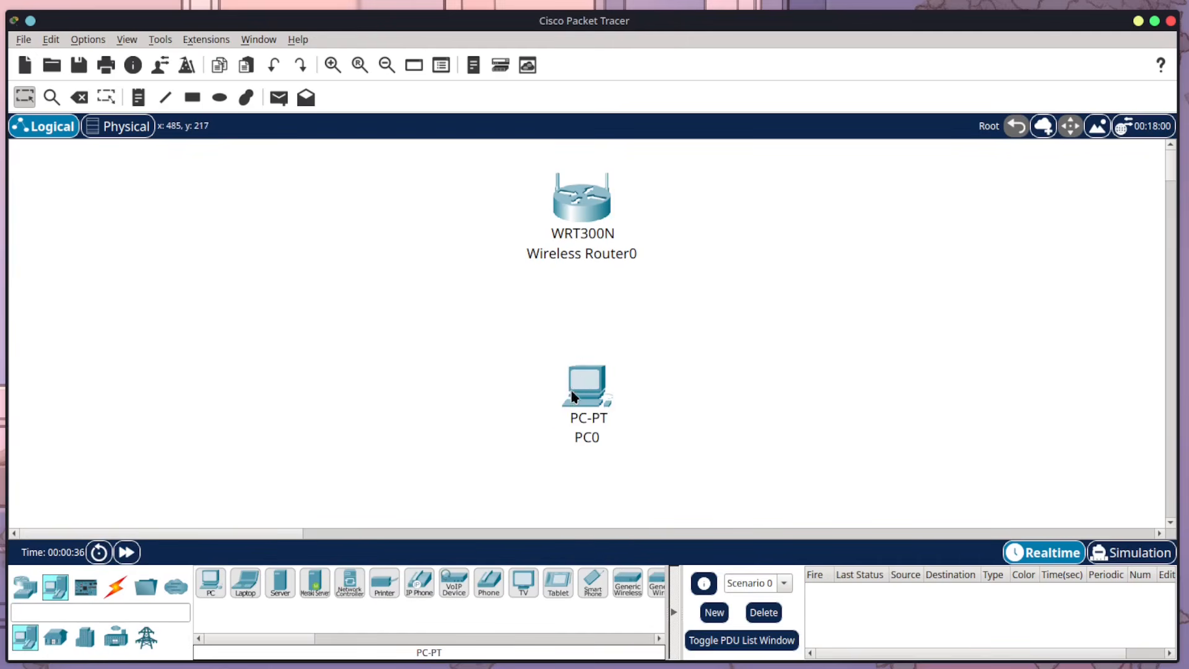
{"action": "left_click_drag", "start_coordinate": [578, 379], "coordinate": [585, 406]}
Add two laptops, one on each side of the PC, and align them level with it
{"action": "left_click", "coordinate": [246, 582]}
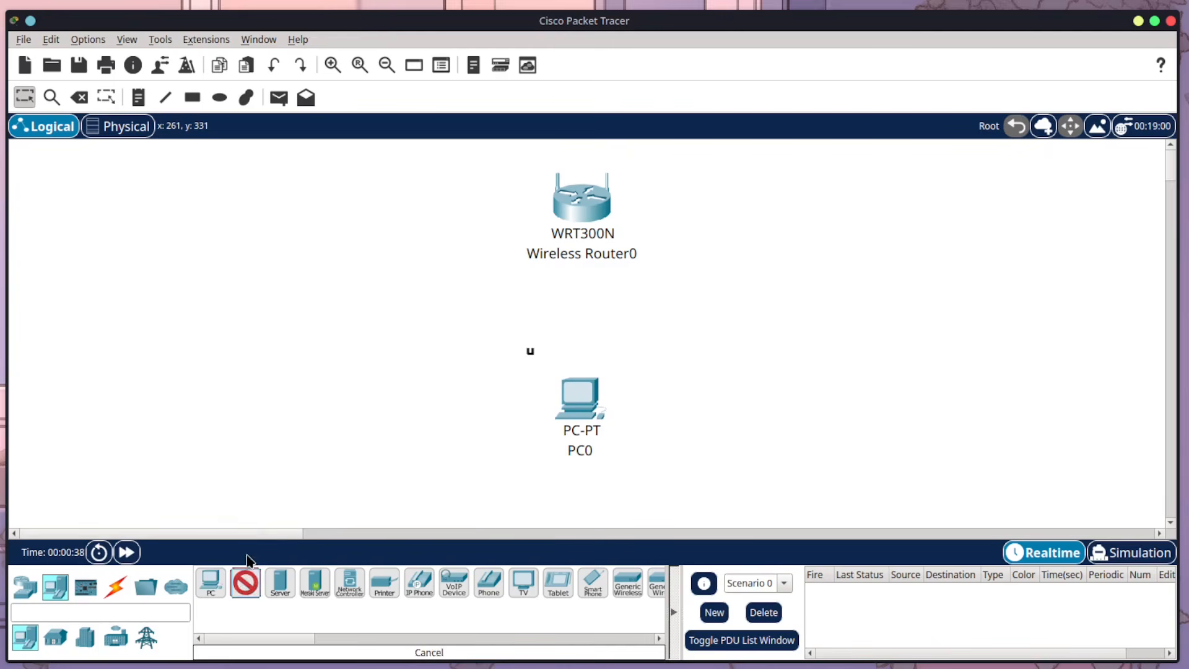
{"action": "left_click", "coordinate": [332, 424]}
{"action": "left_click", "coordinate": [251, 585]}
{"action": "left_click", "coordinate": [757, 371]}
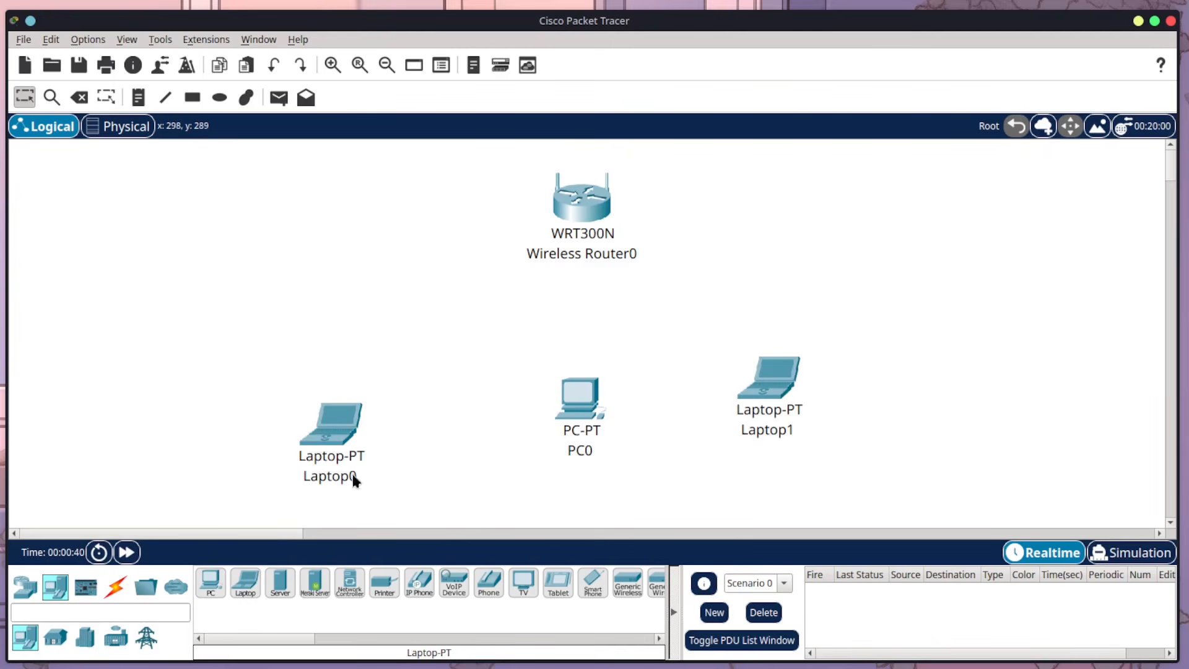
{"action": "left_click_drag", "start_coordinate": [356, 478], "coordinate": [350, 450]}
{"action": "left_click_drag", "start_coordinate": [762, 387], "coordinate": [798, 398]}
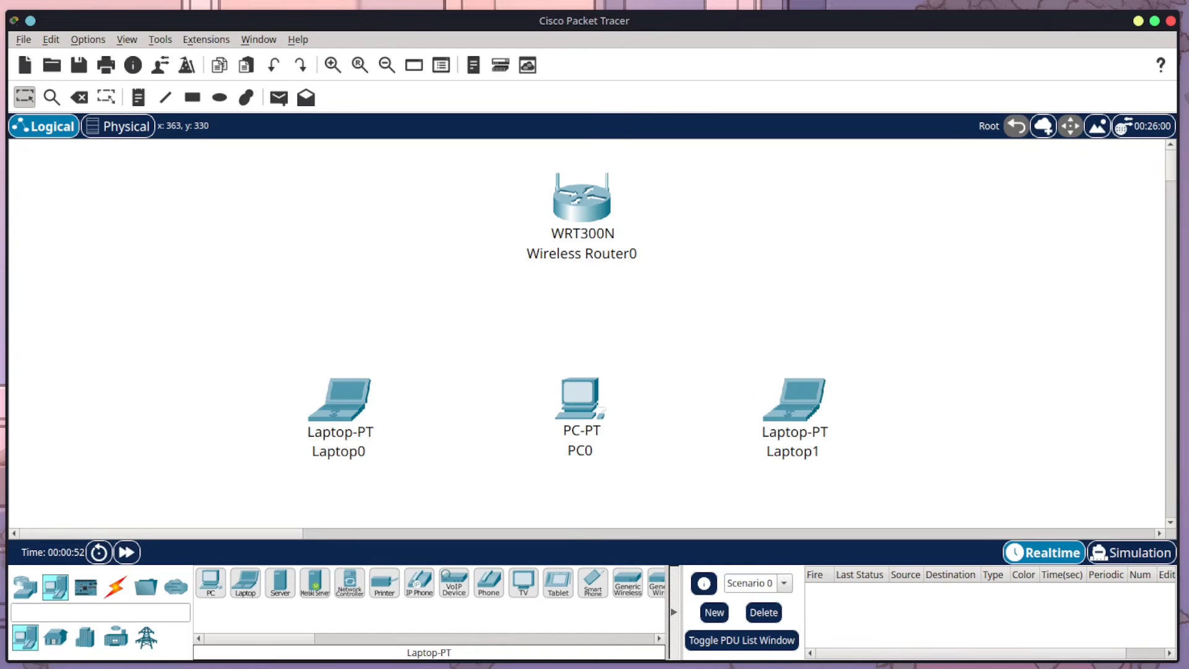
Connect PC0's FastEthernet0 port to the wireless router's Ethernet 1 port with a copper straight-through cable
{"action": "left_click", "coordinate": [116, 586]}
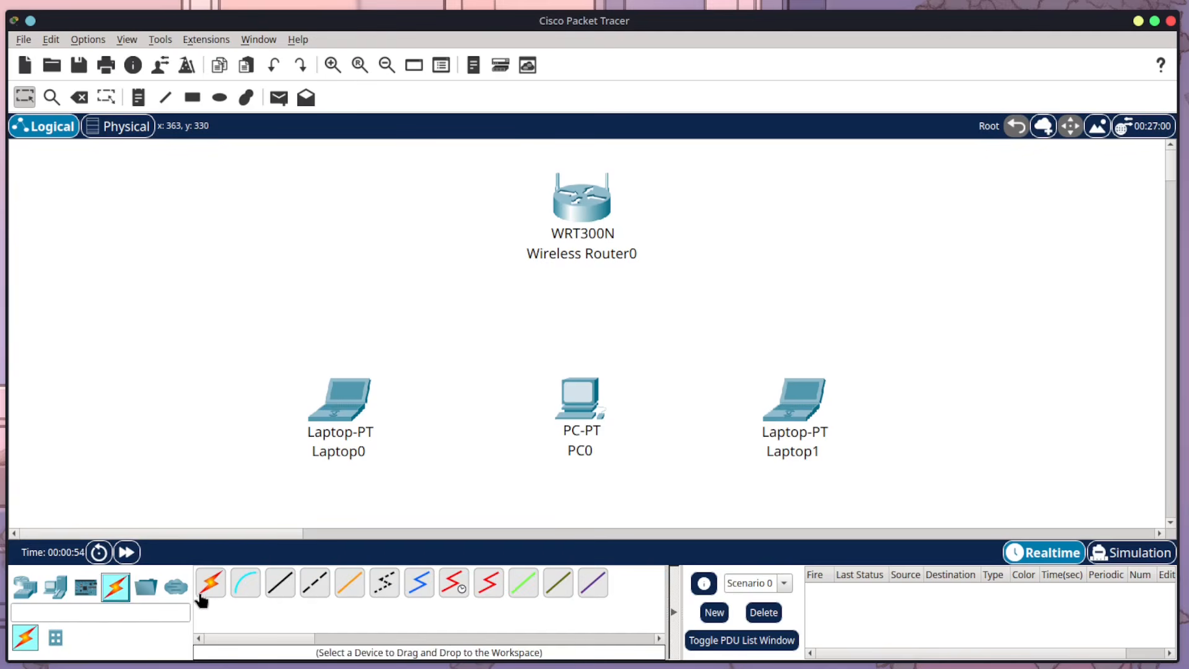
{"action": "left_click", "coordinate": [280, 585]}
{"action": "left_click", "coordinate": [579, 396]}
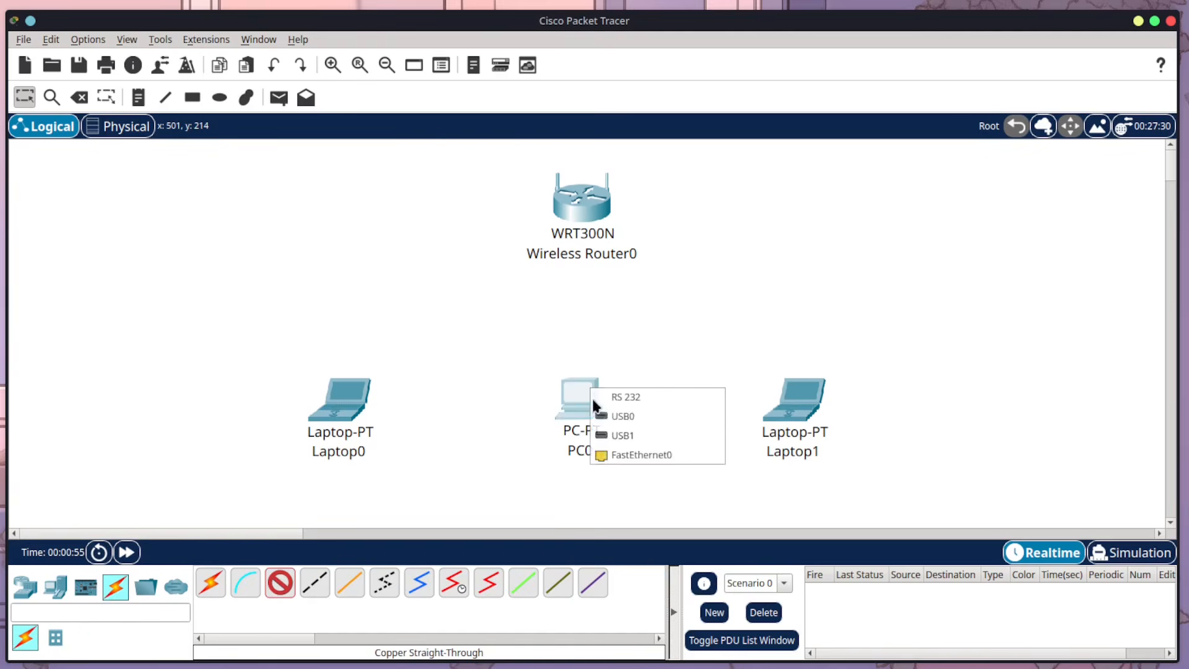
{"action": "left_click", "coordinate": [631, 456]}
{"action": "left_click", "coordinate": [583, 198]}
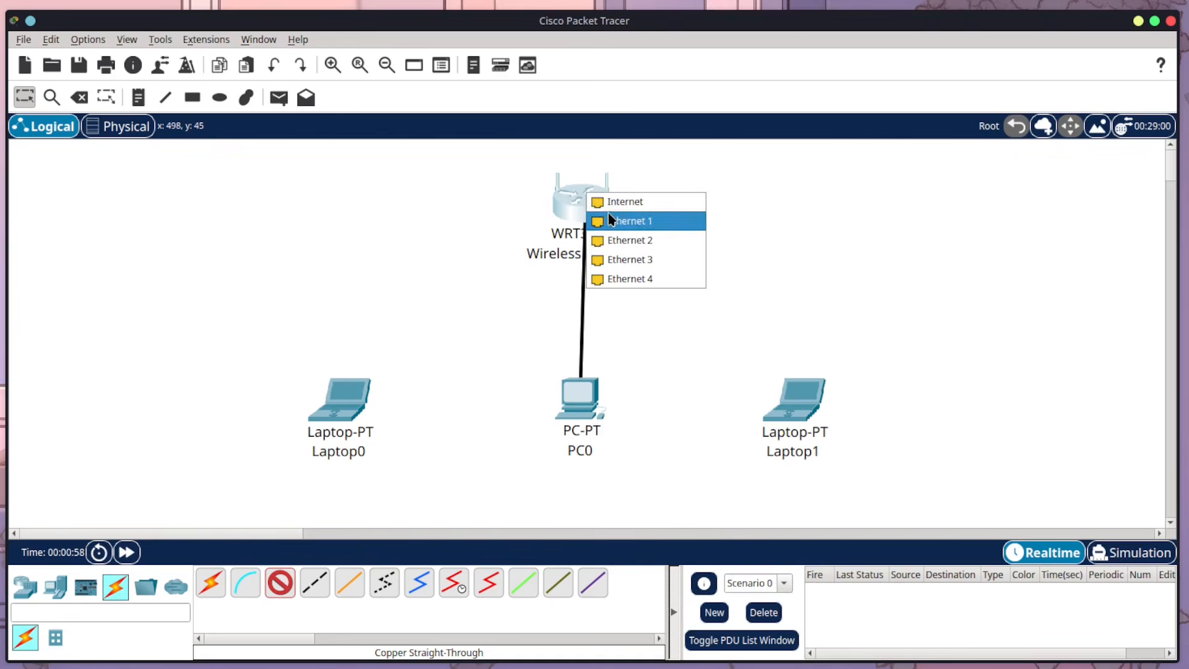
{"action": "left_click", "coordinate": [638, 218]}
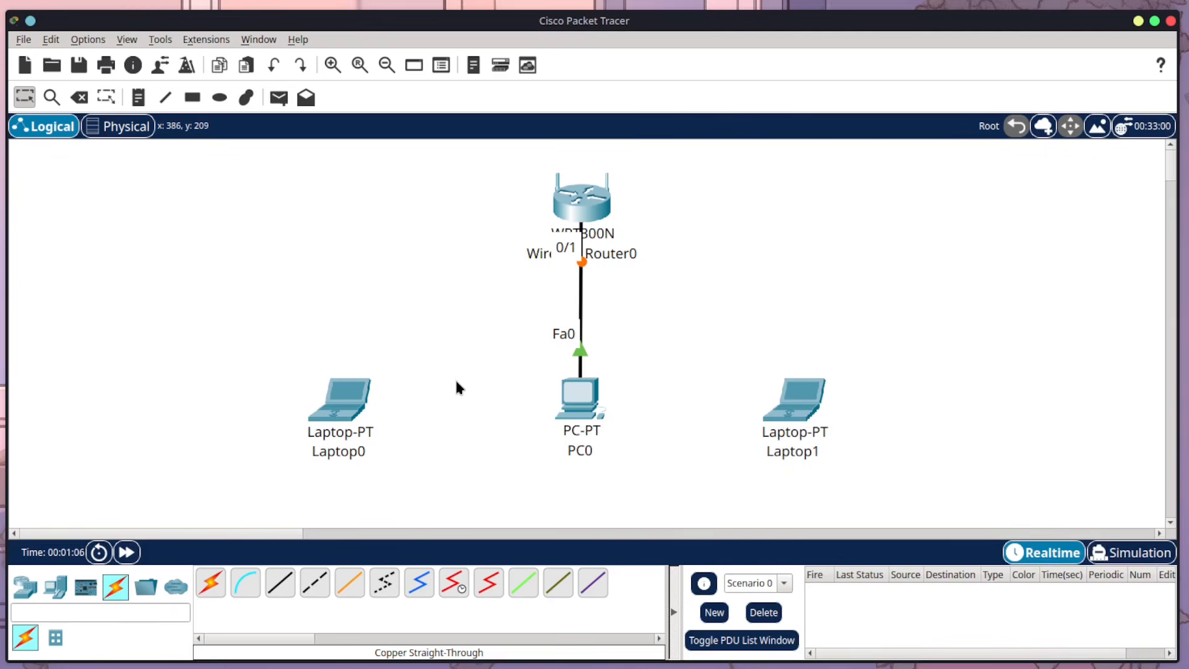
Open the basic wireless settings in Wireless Router0's graphical configuration interface
{"action": "left_click", "coordinate": [585, 208]}
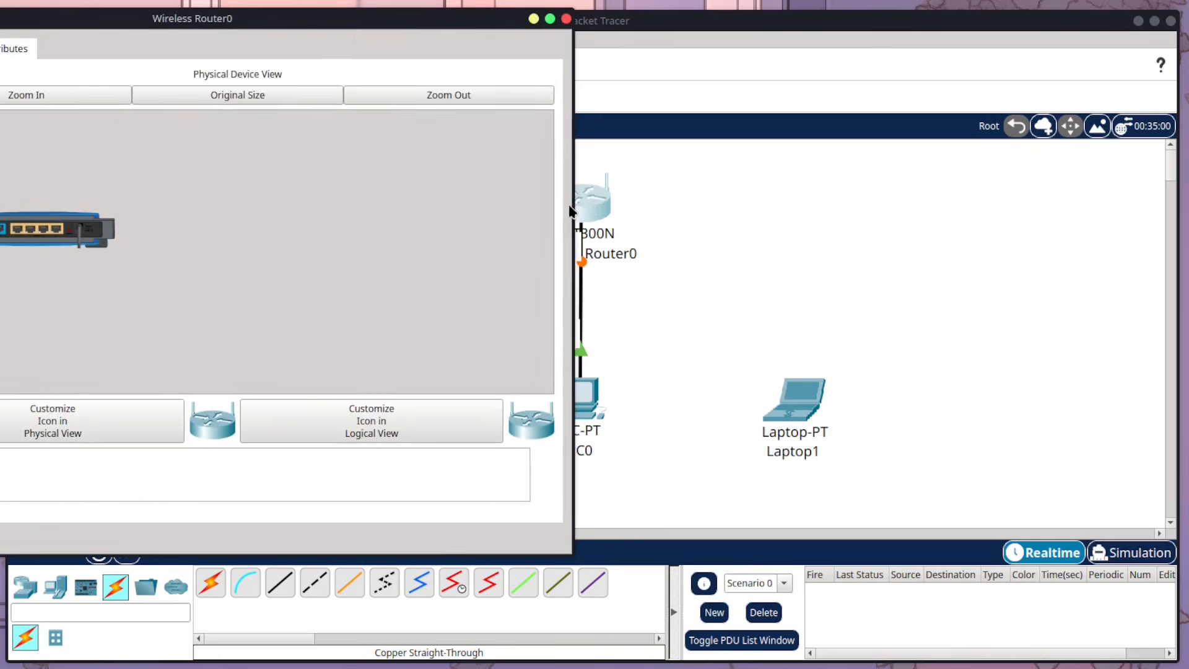
{"action": "left_click_drag", "start_coordinate": [357, 23], "coordinate": [720, 77]}
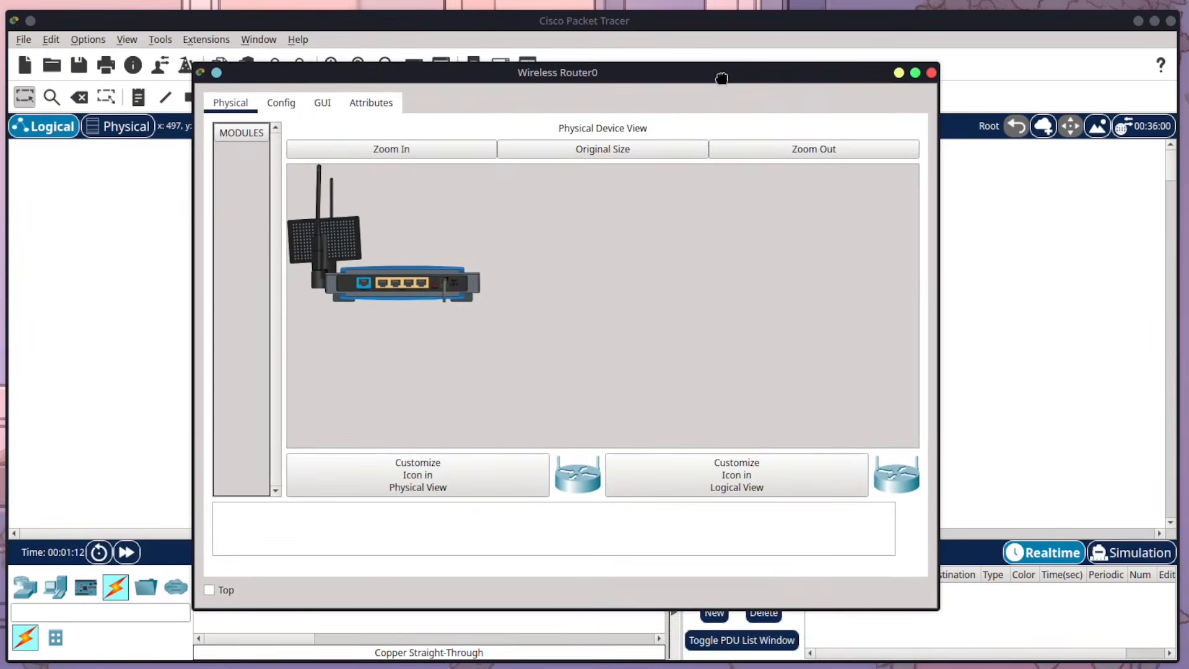
{"action": "left_click", "coordinate": [325, 117]}
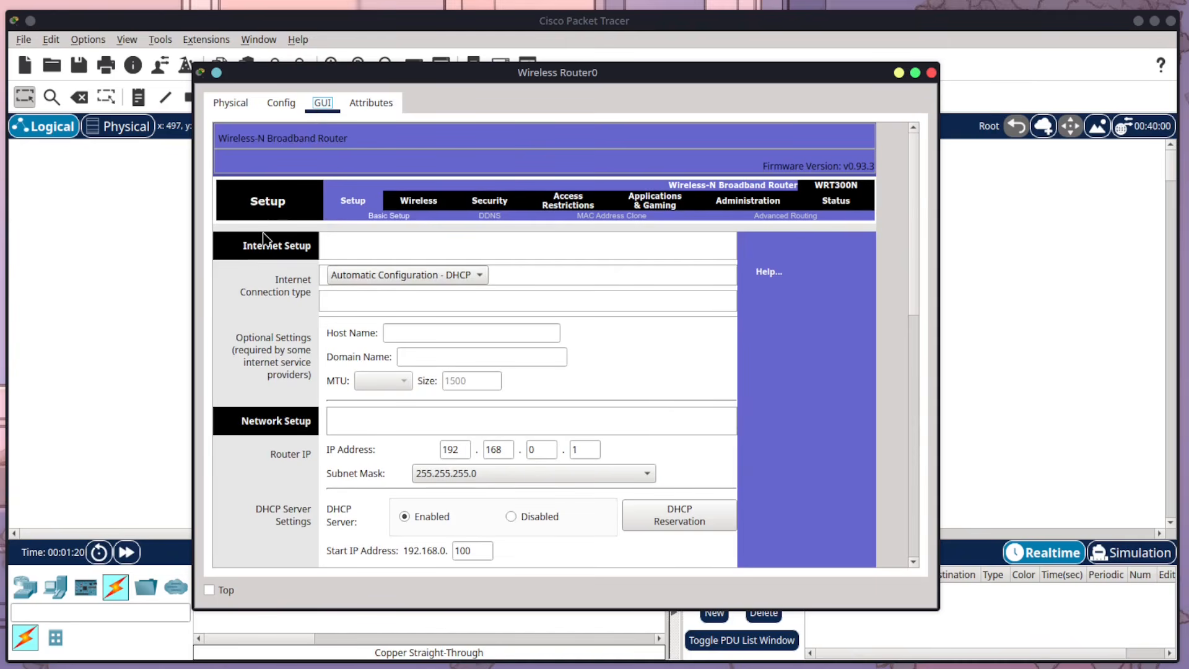
{"action": "left_click", "coordinate": [422, 208]}
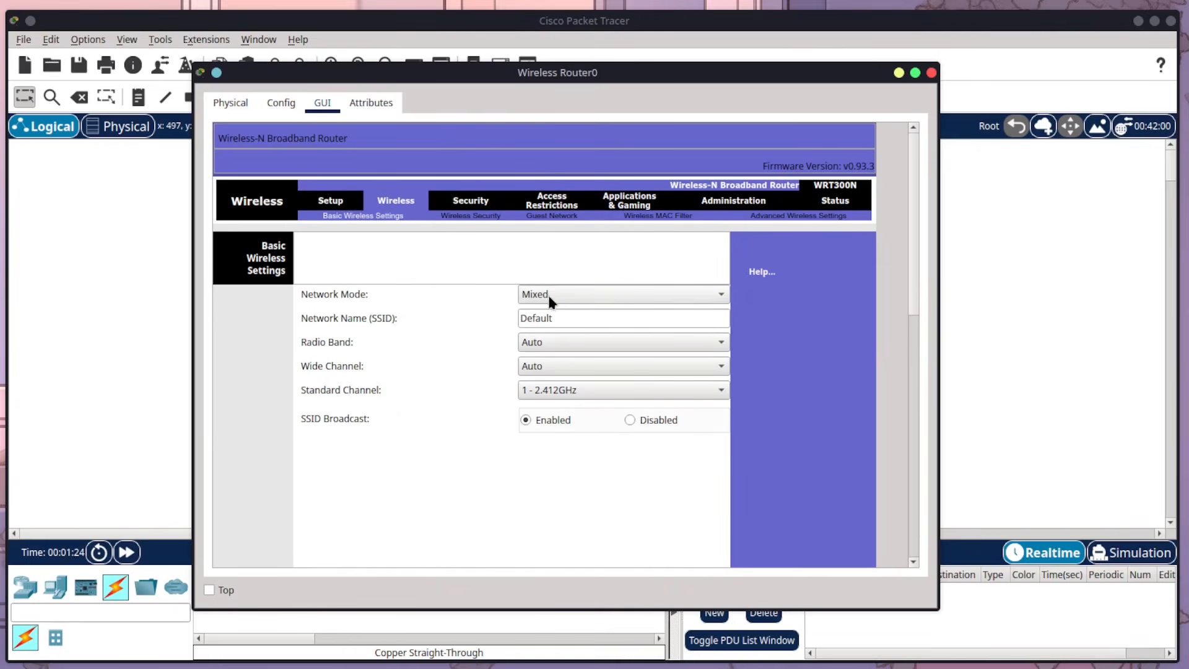
Set the router's network name (SSID) to MyWiFi, save the settings and close the router's configuration
{"action": "double_click", "coordinate": [581, 319]}
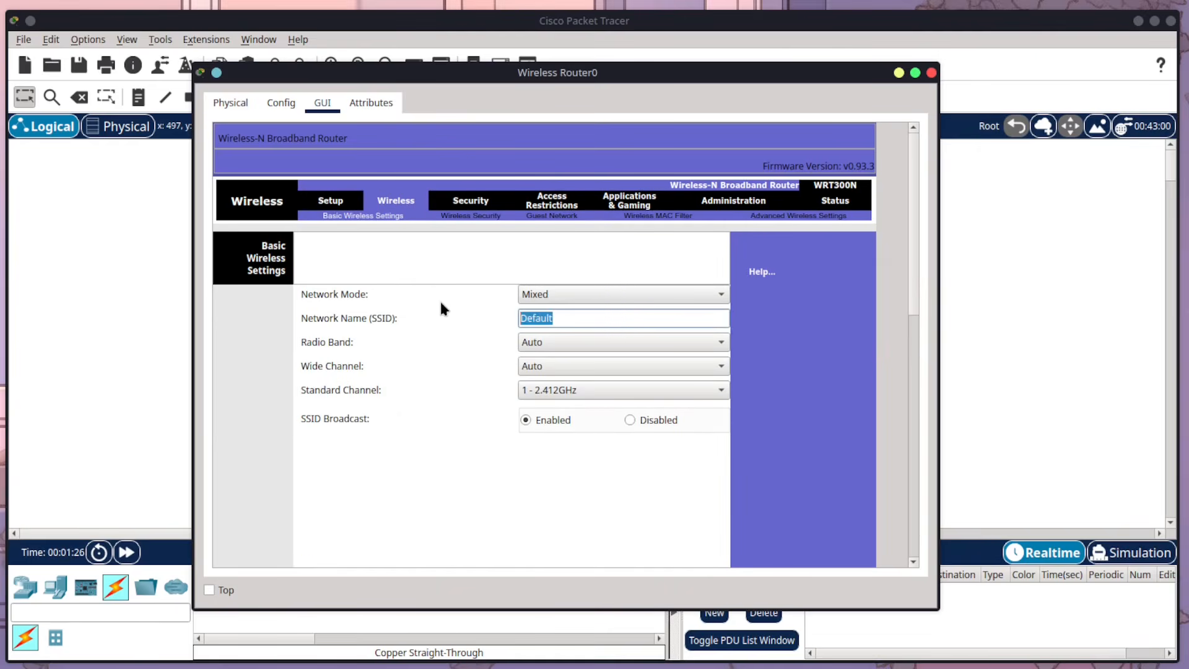
{"action": "type", "text": "MyWifi"}
{"action": "key", "text": "BackSpace"}
{"action": "key", "text": "BackSpace"}
{"action": "type", "text": "Fi"}
{"action": "scroll", "coordinate": [753, 417], "scroll_direction": "down", "scroll_amount": 5}
{"action": "scroll", "coordinate": [681, 433], "scroll_direction": "down", "scroll_amount": 2}
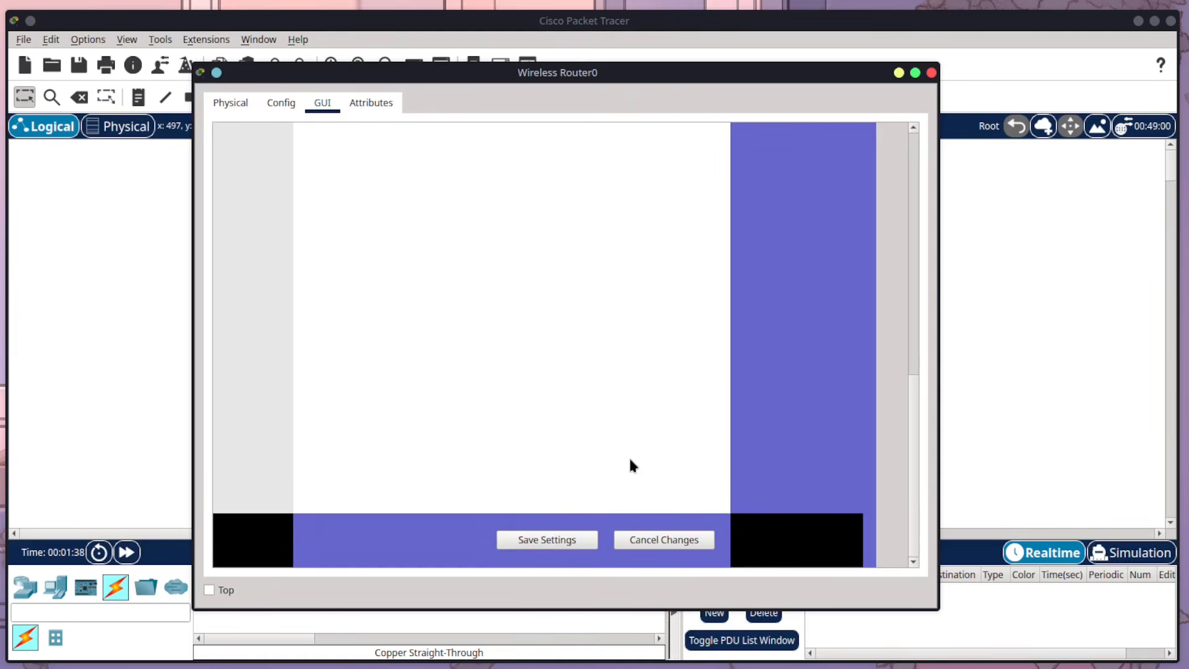
{"action": "left_click", "coordinate": [554, 541]}
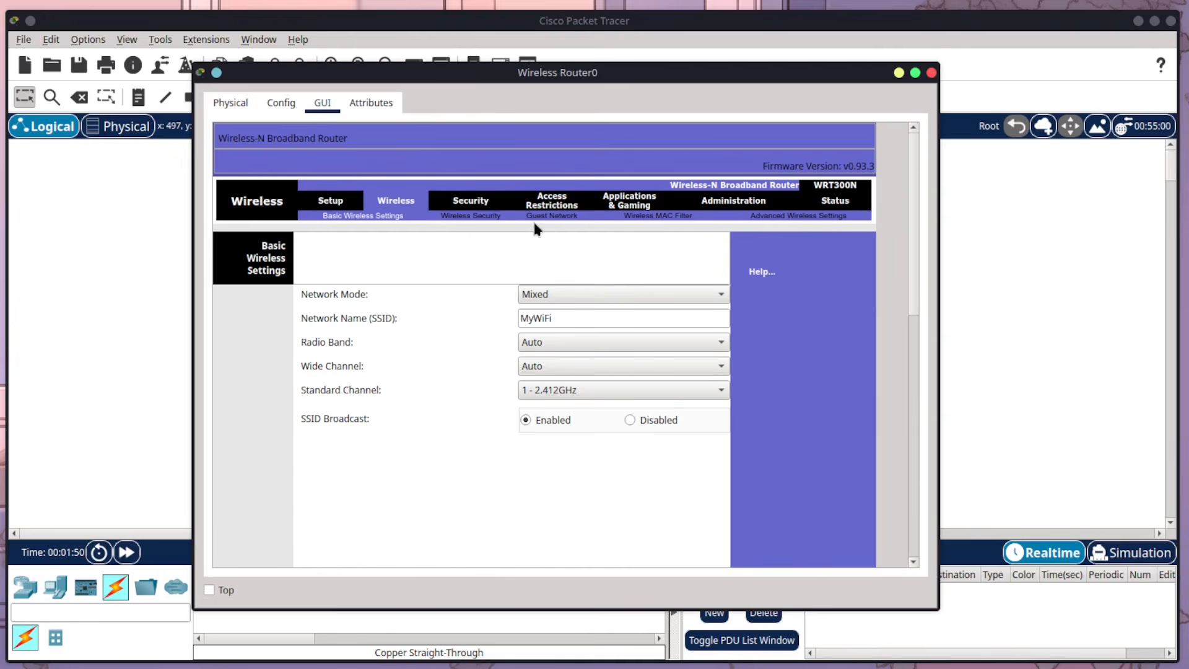
{"action": "scroll", "coordinate": [446, 291], "scroll_direction": "down", "scroll_amount": 3}
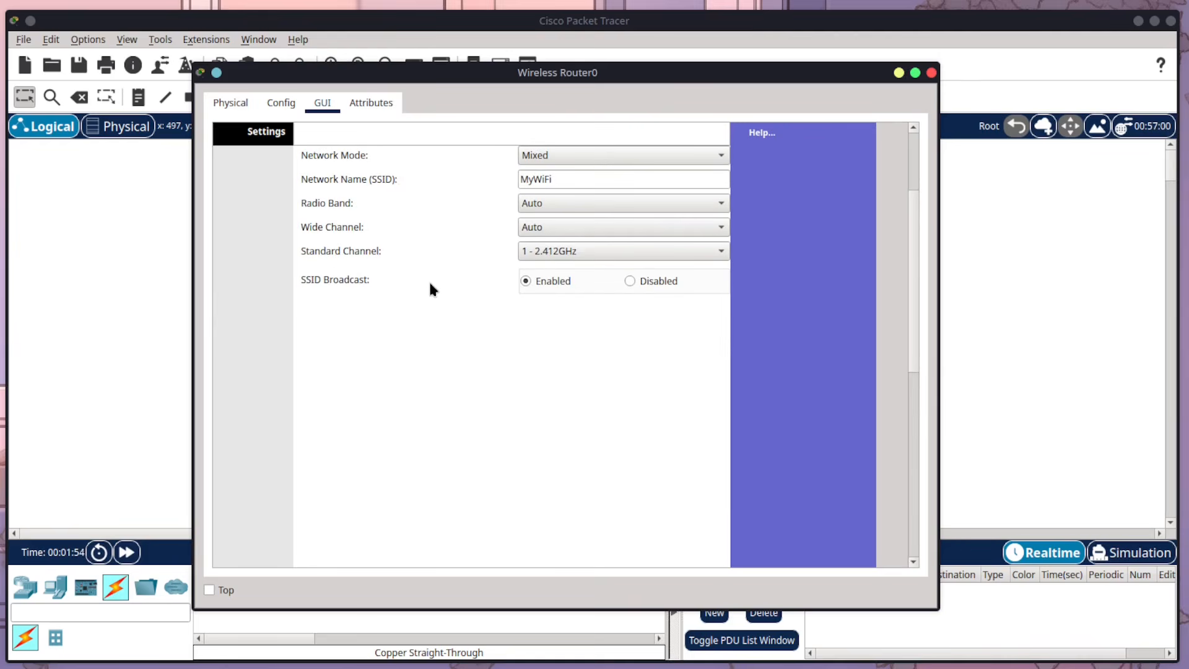
{"action": "scroll", "coordinate": [430, 285], "scroll_direction": "down", "scroll_amount": 5}
{"action": "scroll", "coordinate": [475, 327], "scroll_direction": "up", "scroll_amount": 8}
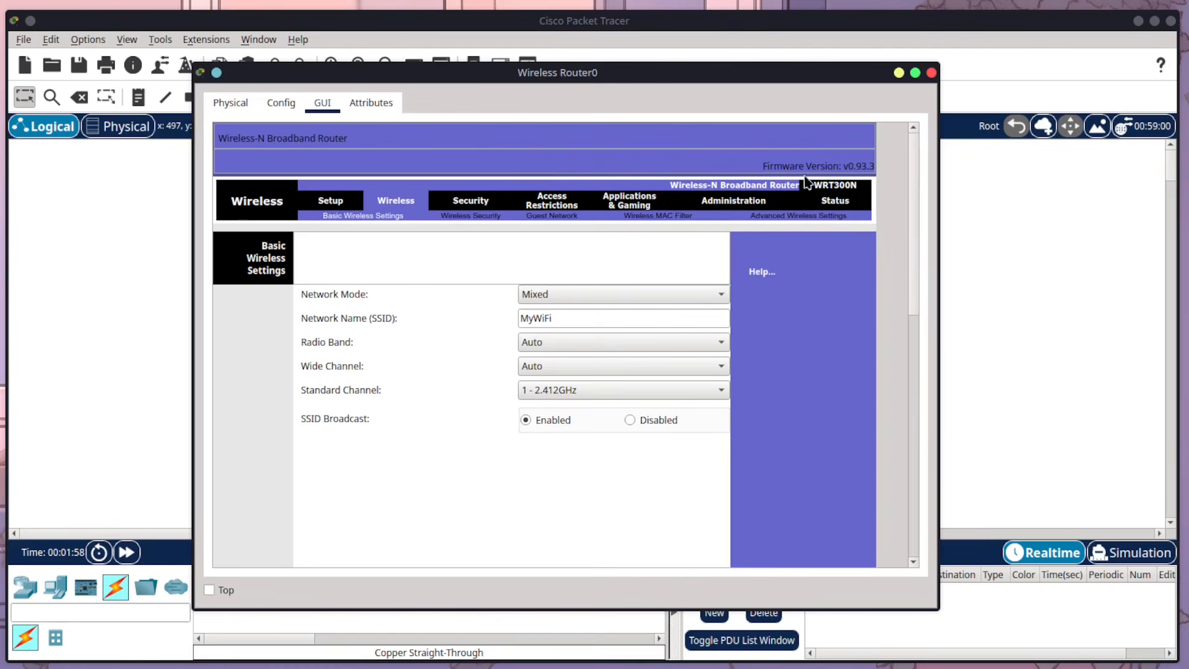
{"action": "left_click", "coordinate": [932, 73]}
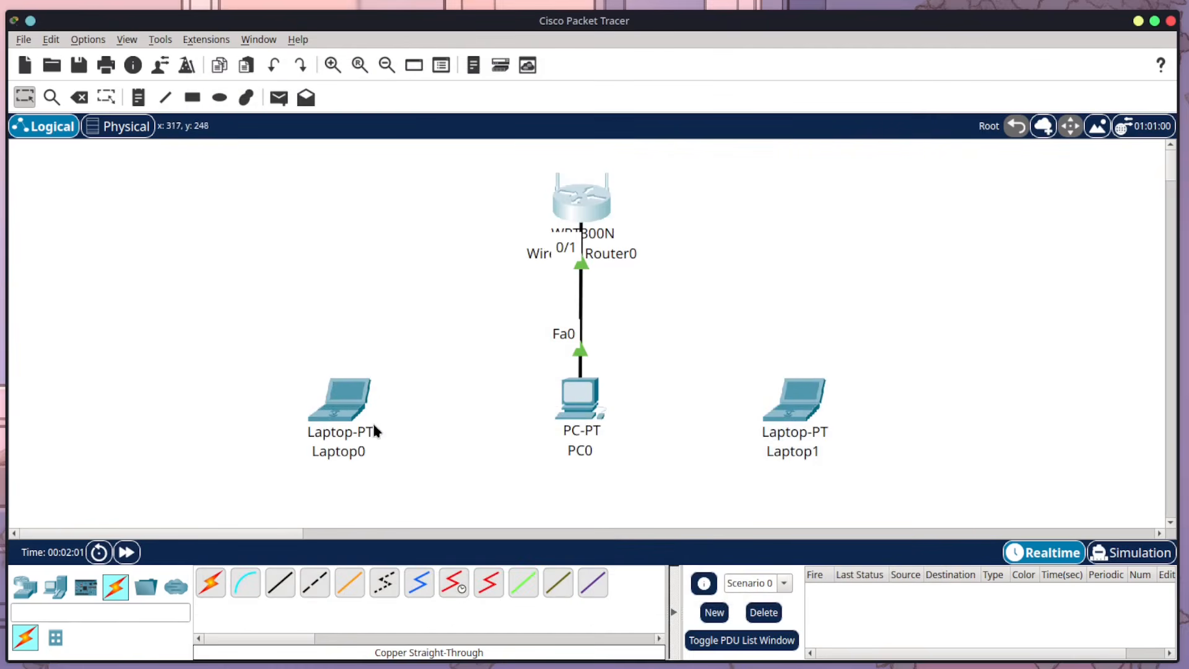
Replace Laptop0's Ethernet module with the WPC300N wireless module and close its device window
{"action": "left_click", "coordinate": [333, 399]}
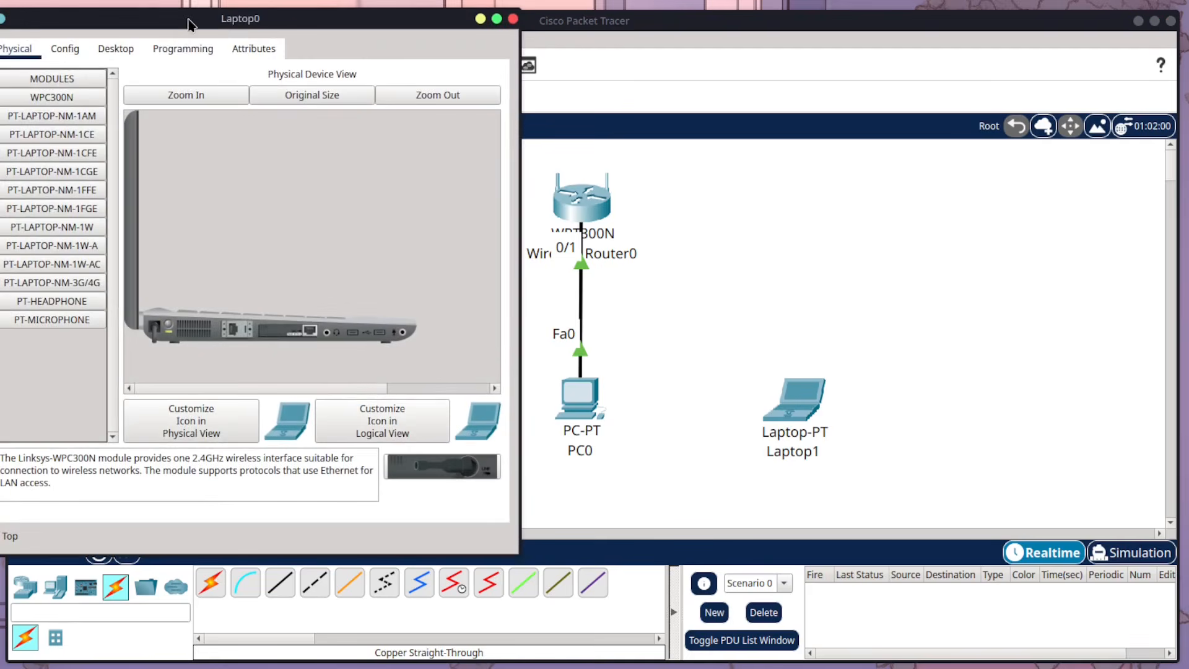
{"action": "left_click_drag", "start_coordinate": [187, 21], "coordinate": [634, 85]}
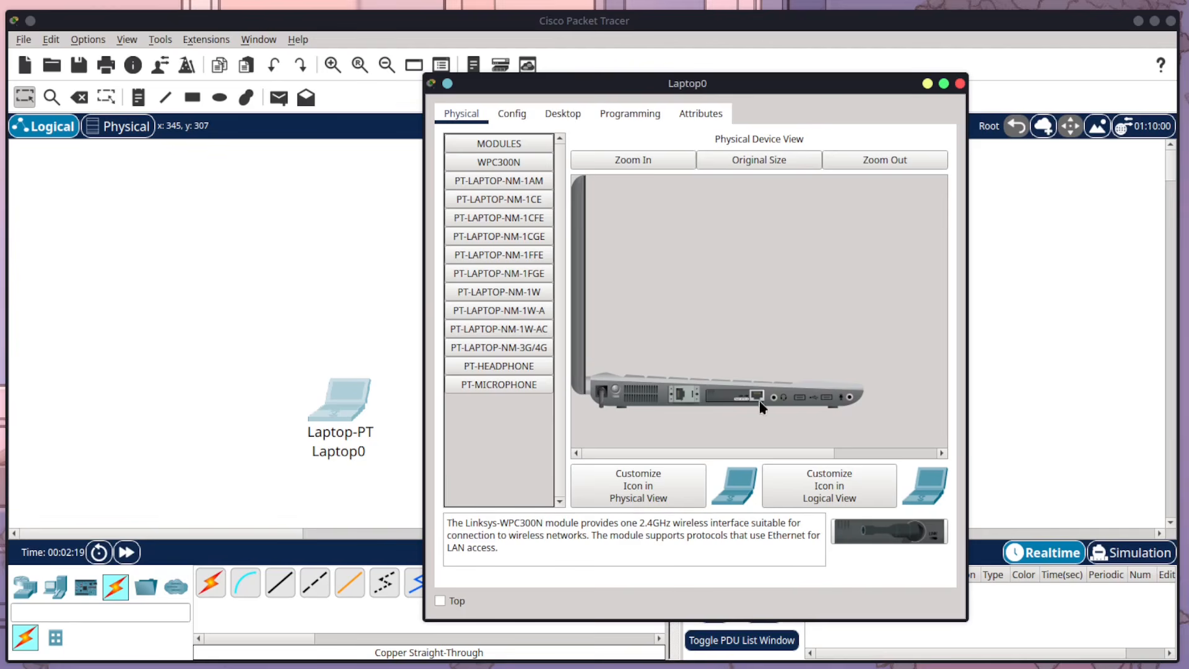
{"action": "left_click_drag", "start_coordinate": [759, 400], "coordinate": [482, 434]}
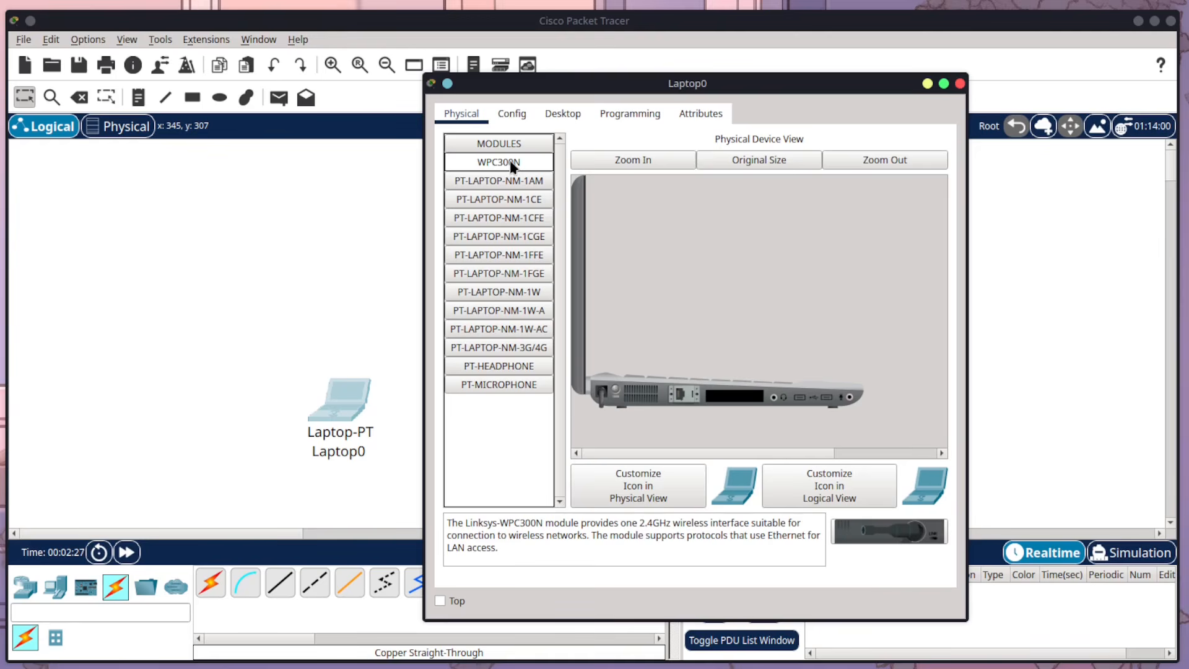
{"action": "left_click_drag", "start_coordinate": [512, 166], "coordinate": [728, 395]}
{"action": "left_click", "coordinate": [960, 83]}
Power off Laptop1 and replace its Ethernet module with the WPC300N wireless module
{"action": "left_click", "coordinate": [784, 411]}
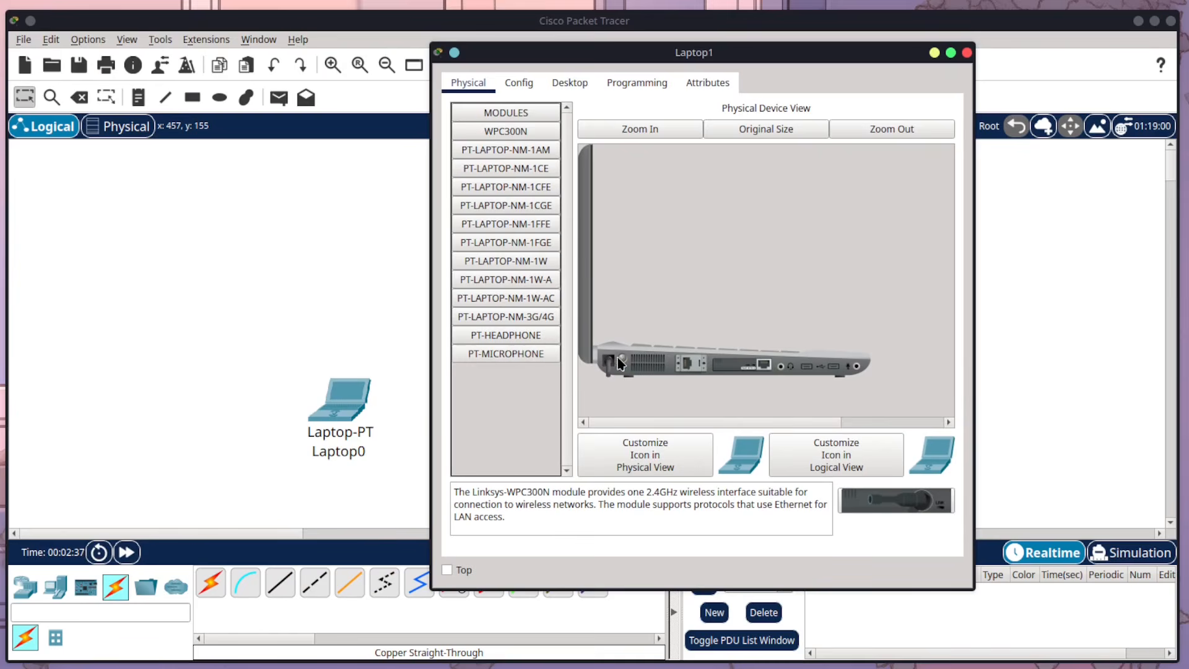
{"action": "left_click_drag", "start_coordinate": [619, 361], "coordinate": [513, 428]}
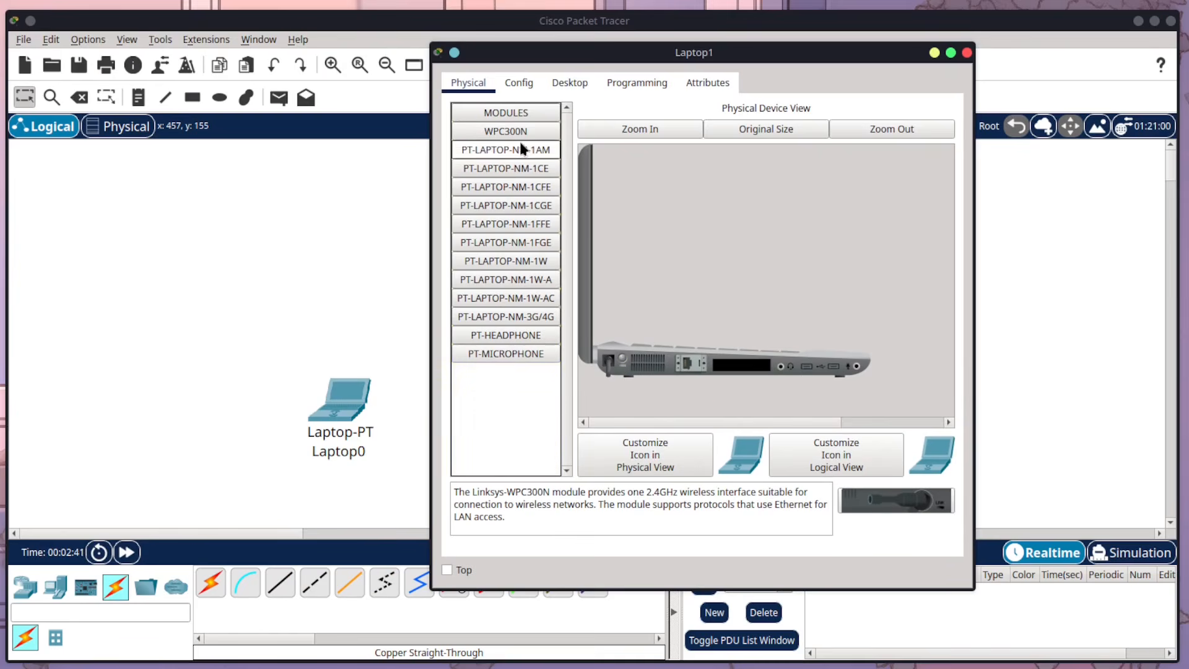
{"action": "left_click_drag", "start_coordinate": [474, 132], "coordinate": [745, 370]}
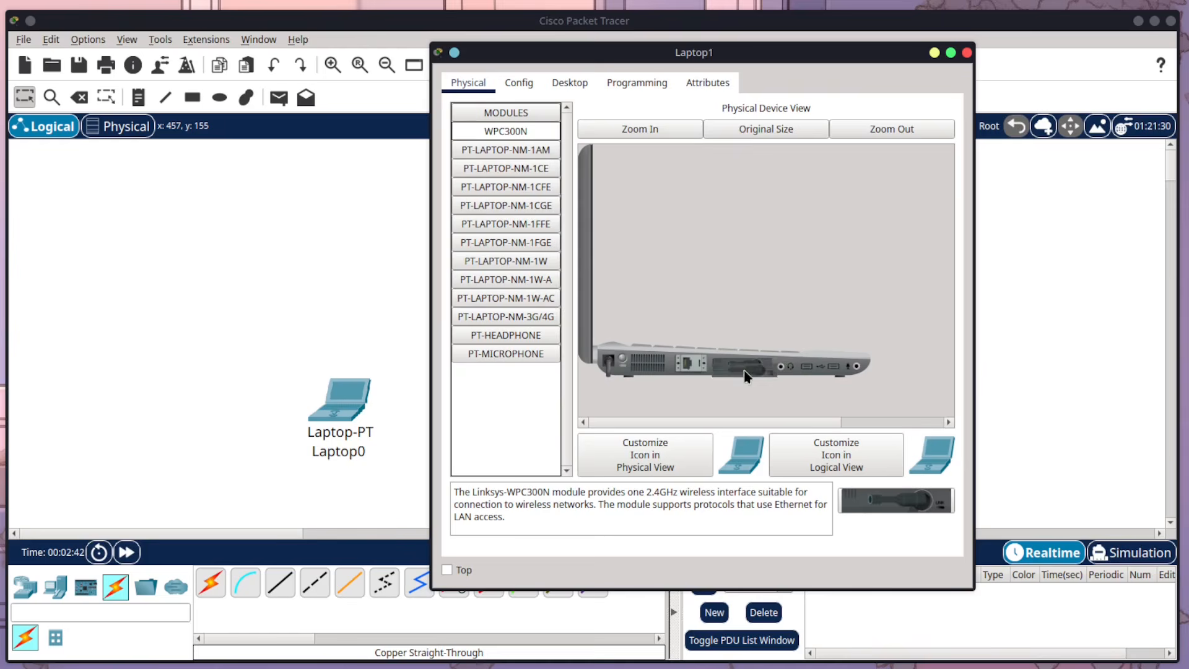
{"action": "left_click", "coordinate": [967, 52]}
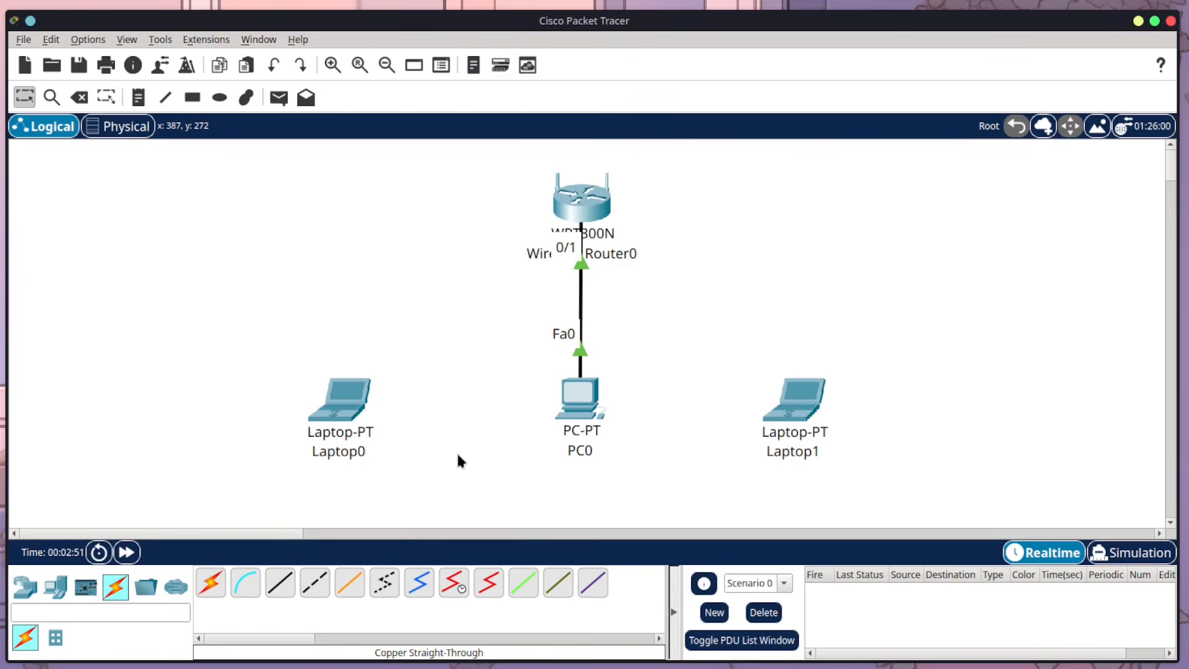
Open Laptop0's PC Wireless utility and show the list of available wireless networks
{"action": "left_click", "coordinate": [341, 405]}
{"action": "left_click_drag", "start_coordinate": [204, 33], "coordinate": [454, 92]}
{"action": "left_click", "coordinate": [368, 104]}
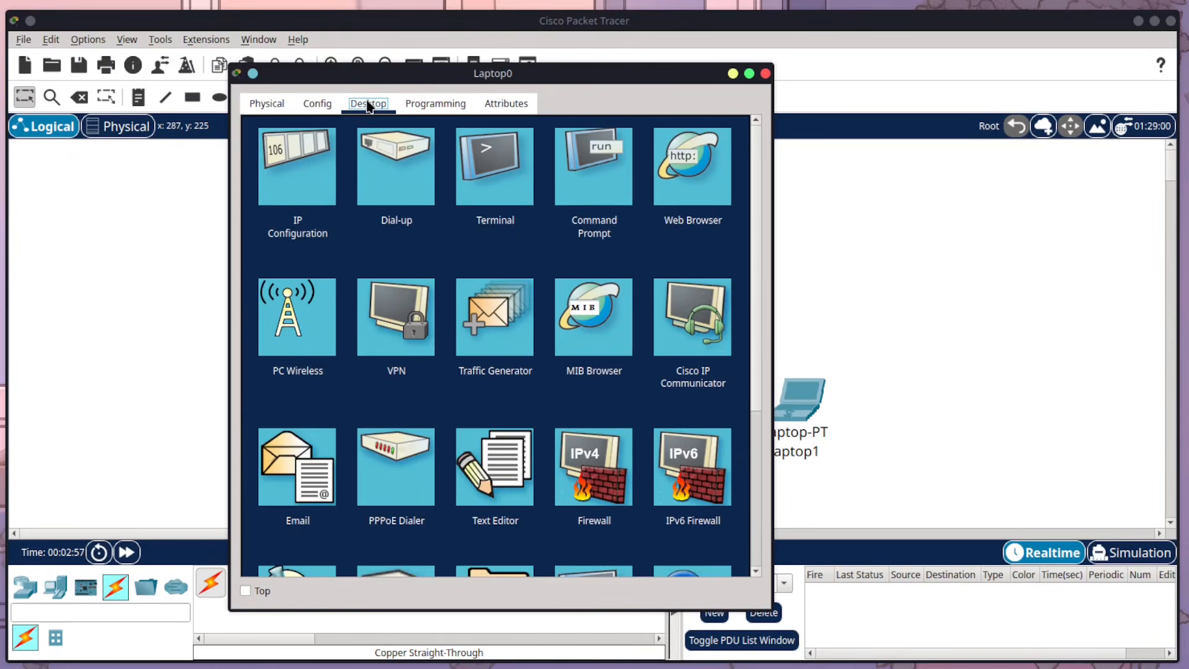
{"action": "left_click", "coordinate": [282, 306]}
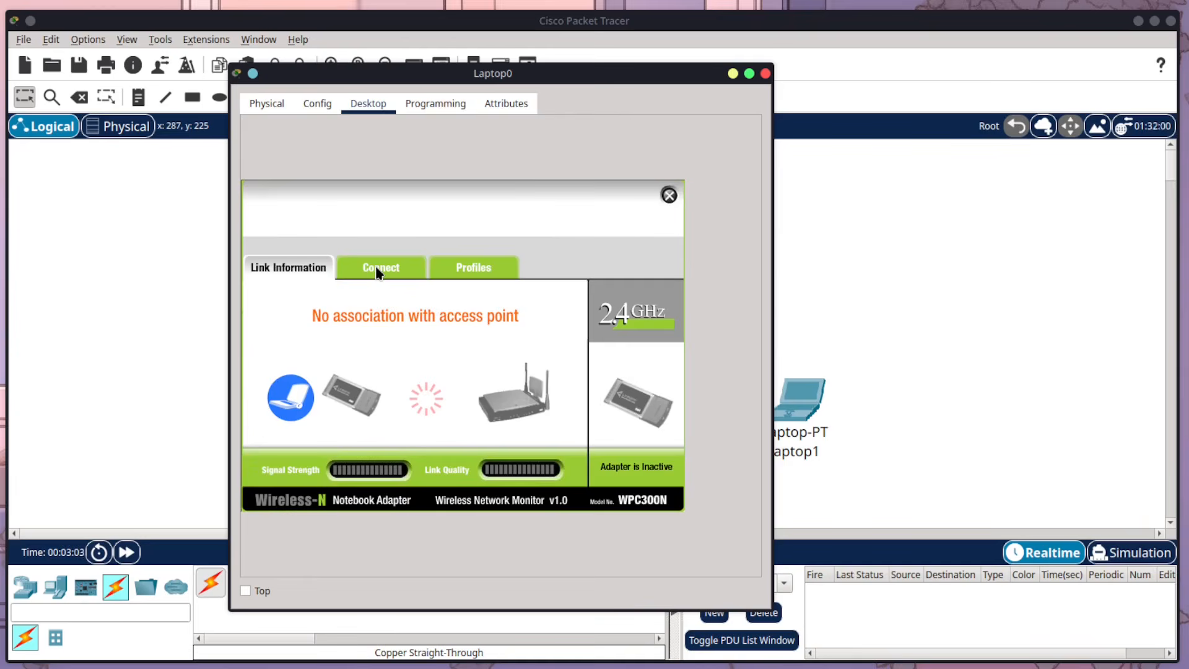
{"action": "left_click", "coordinate": [377, 267]}
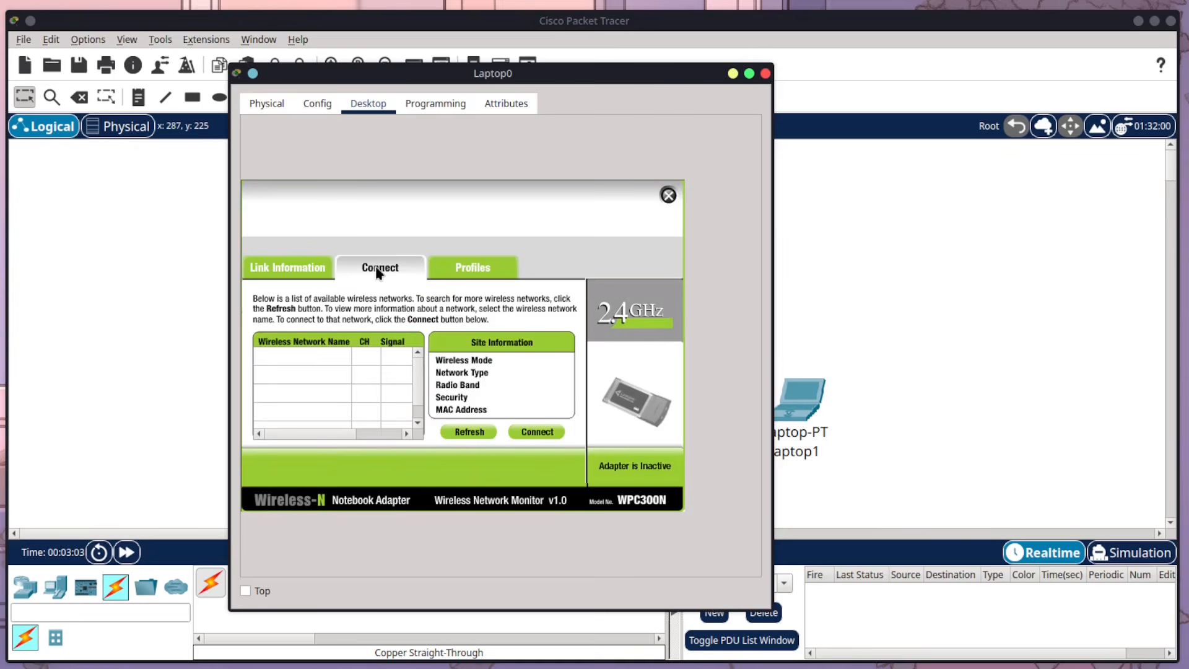
Refresh the network list, connect Laptop0 to MyWiFi and close its device window
{"action": "left_click", "coordinate": [469, 432]}
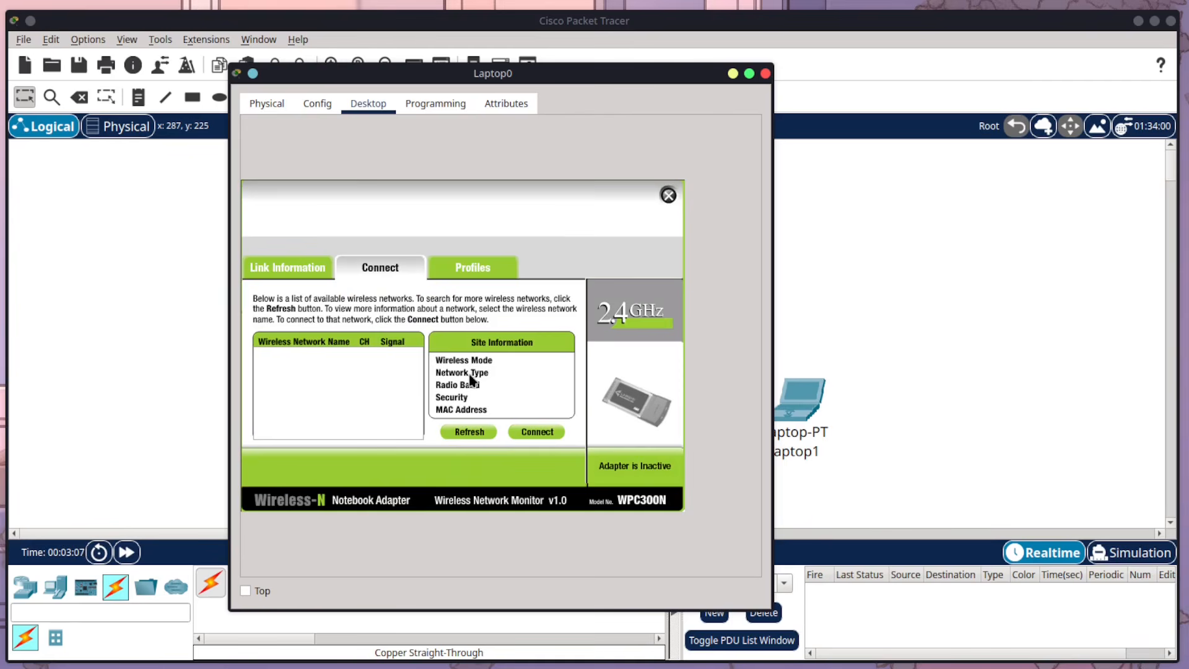
{"action": "left_click", "coordinate": [470, 435]}
{"action": "left_click_drag", "start_coordinate": [497, 74], "coordinate": [825, 97]}
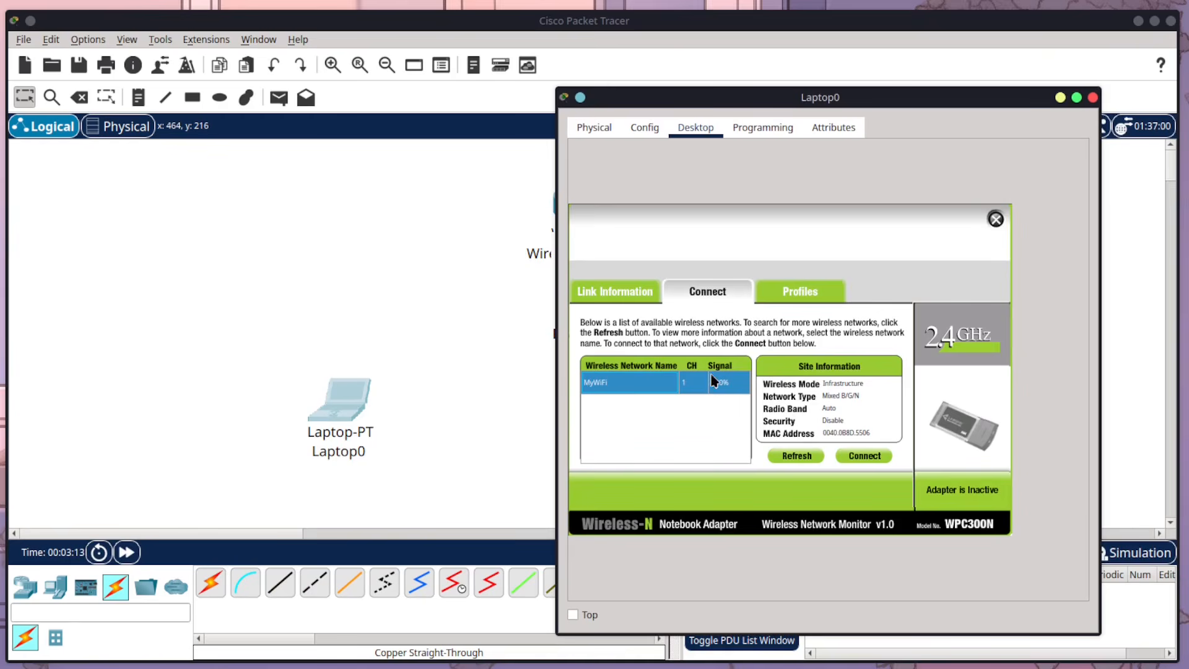
{"action": "left_click", "coordinate": [854, 456]}
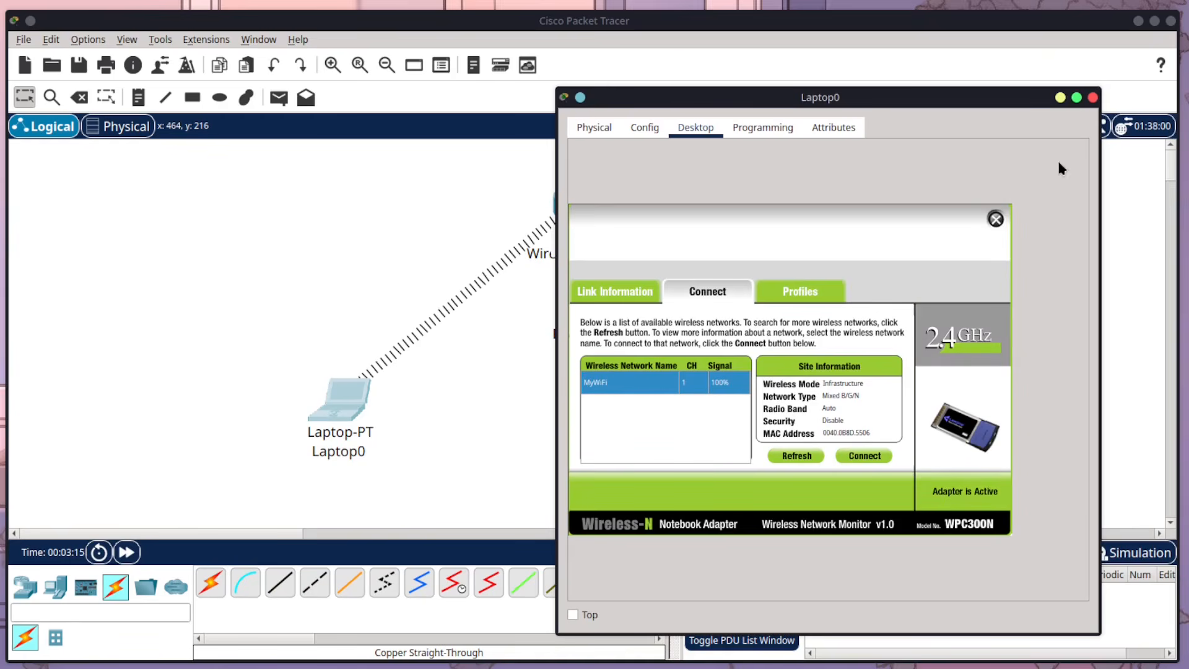
{"action": "left_click", "coordinate": [1093, 97]}
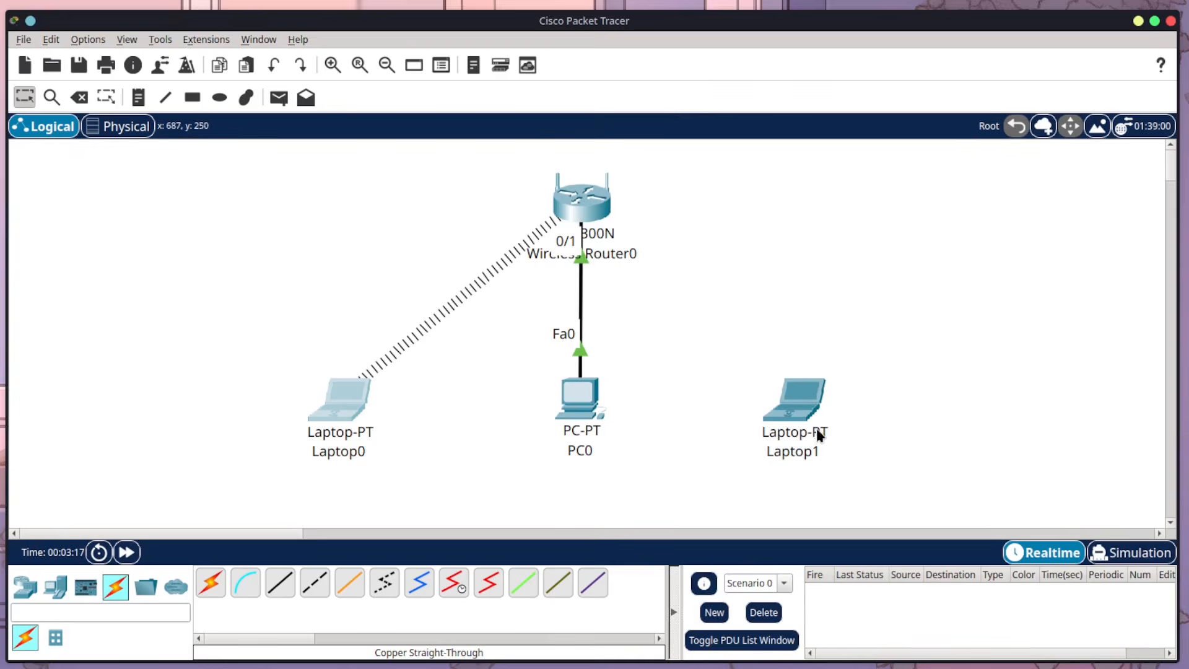
Open Laptop1's device window and power the laptop back on
{"action": "left_click", "coordinate": [786, 399]}
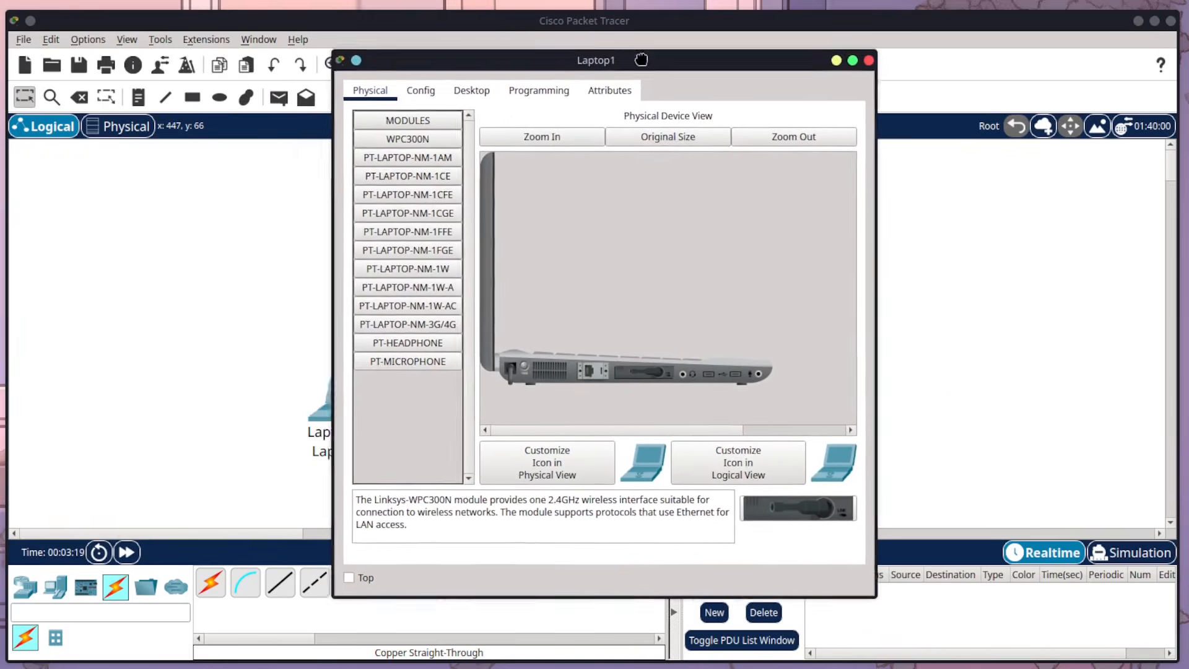
{"action": "left_click_drag", "start_coordinate": [600, 58], "coordinate": [699, 82]}
{"action": "left_click", "coordinate": [574, 113]}
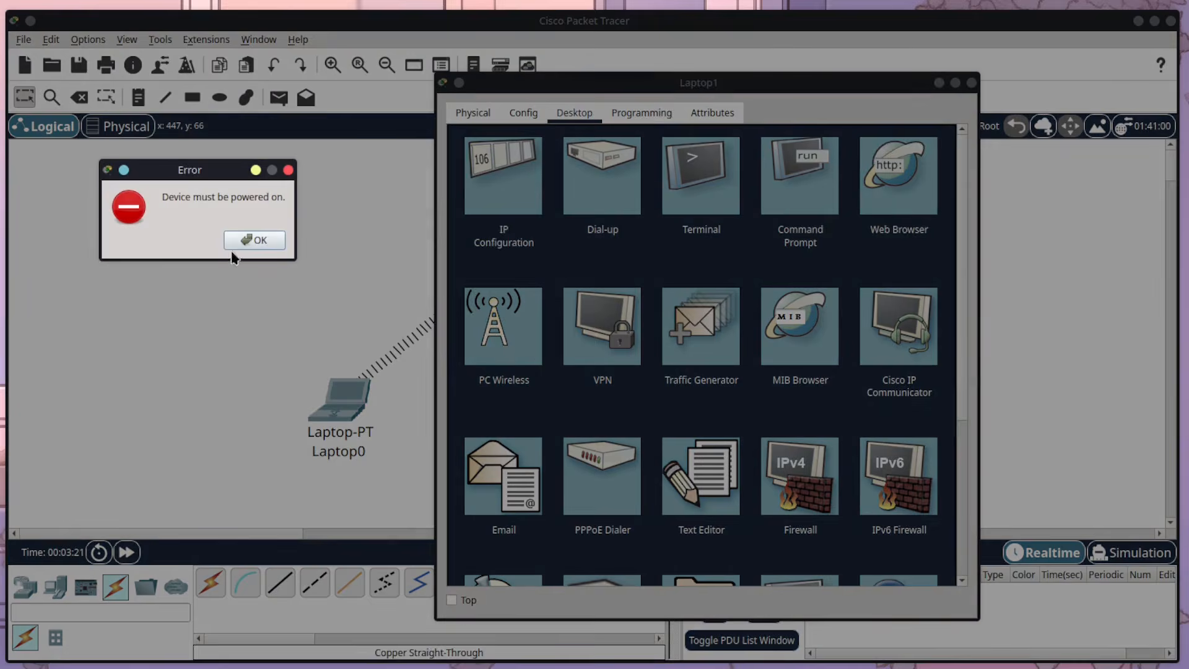
{"action": "left_click", "coordinate": [253, 238]}
{"action": "left_click", "coordinate": [473, 113]}
{"action": "left_click", "coordinate": [627, 391]}
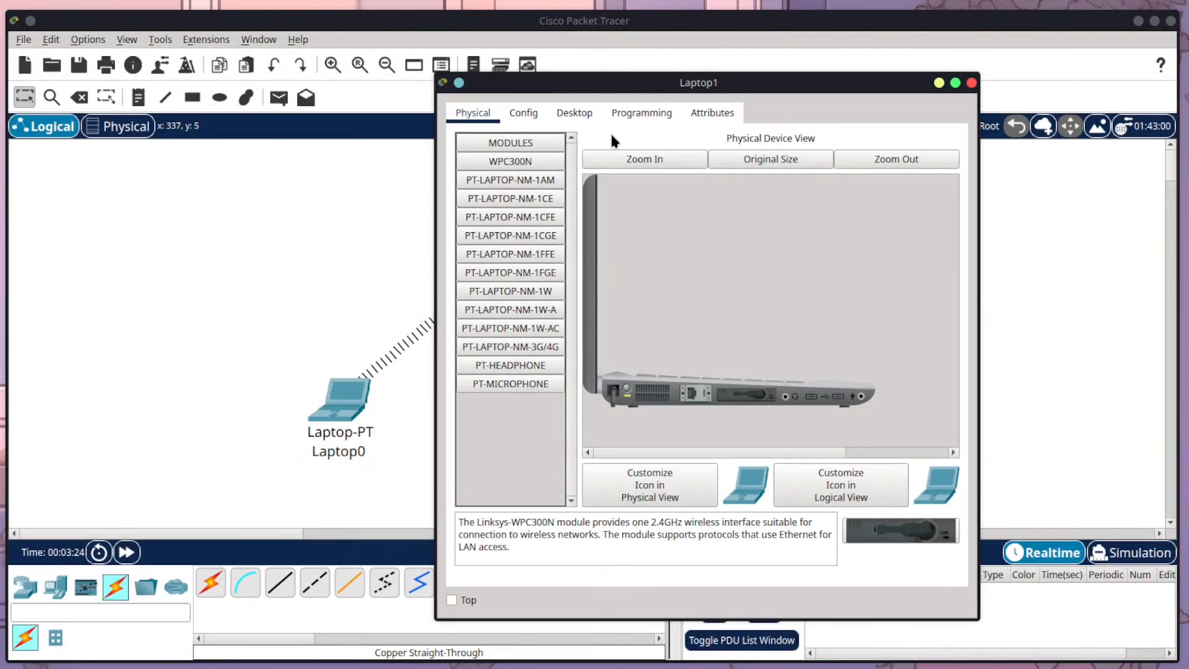
Connect Laptop1 to the MyWiFi network through its PC Wireless utility and close its device window
{"action": "left_click", "coordinate": [574, 113]}
{"action": "left_click", "coordinate": [504, 331]}
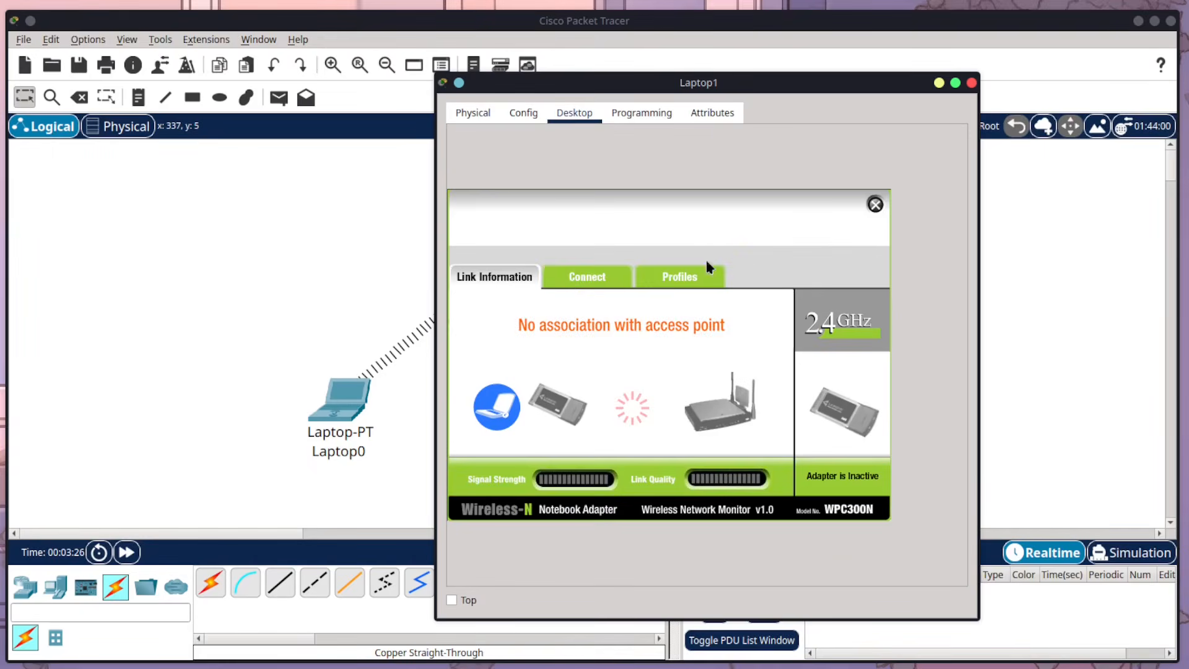
{"action": "left_click", "coordinate": [585, 276]}
{"action": "left_click", "coordinate": [675, 441]}
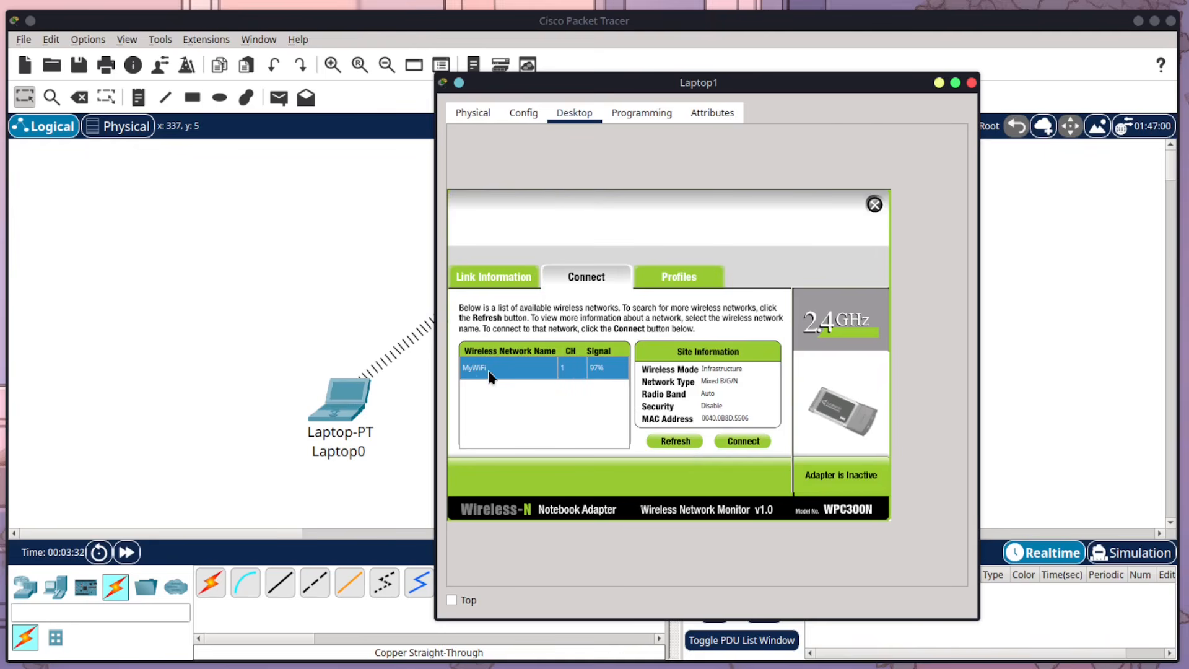
{"action": "left_click", "coordinate": [747, 440]}
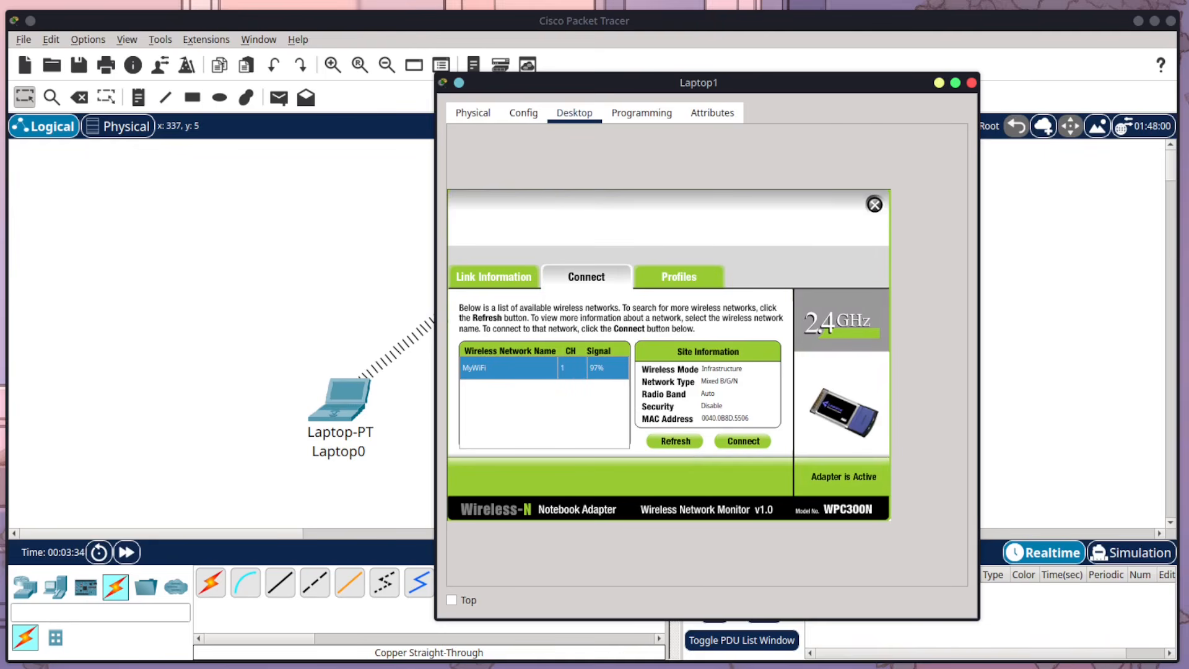
{"action": "left_click", "coordinate": [971, 82]}
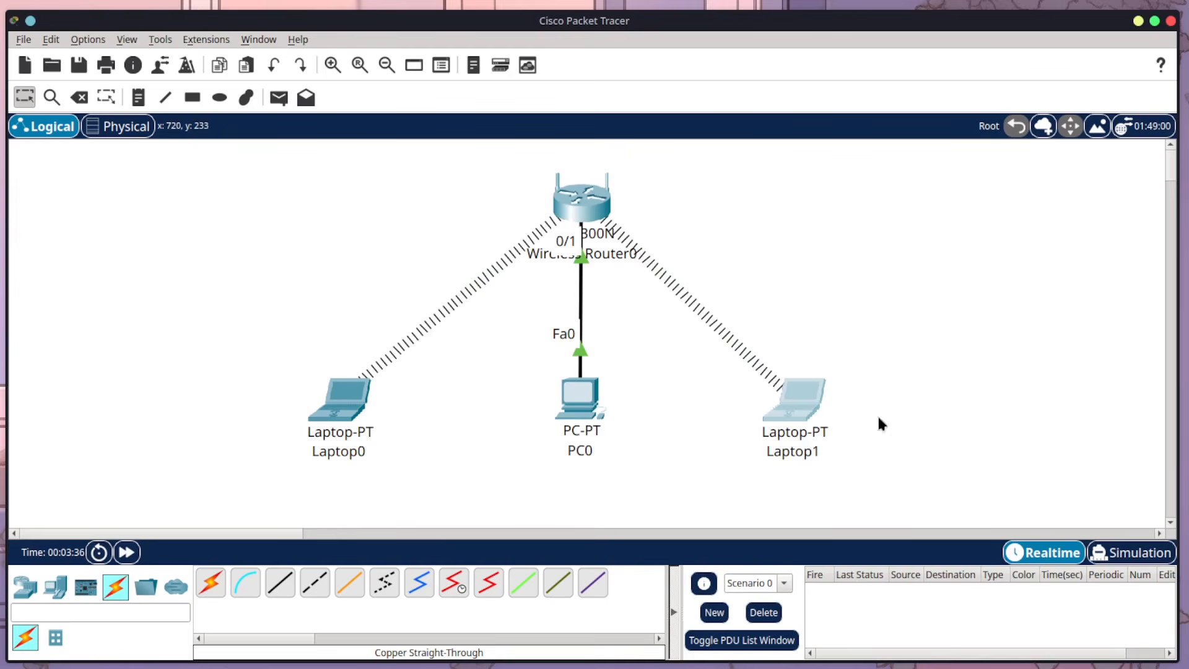
Check the IPv4 address assigned to Laptop0 in its IP configuration and close the window
{"action": "left_click", "coordinate": [582, 409]}
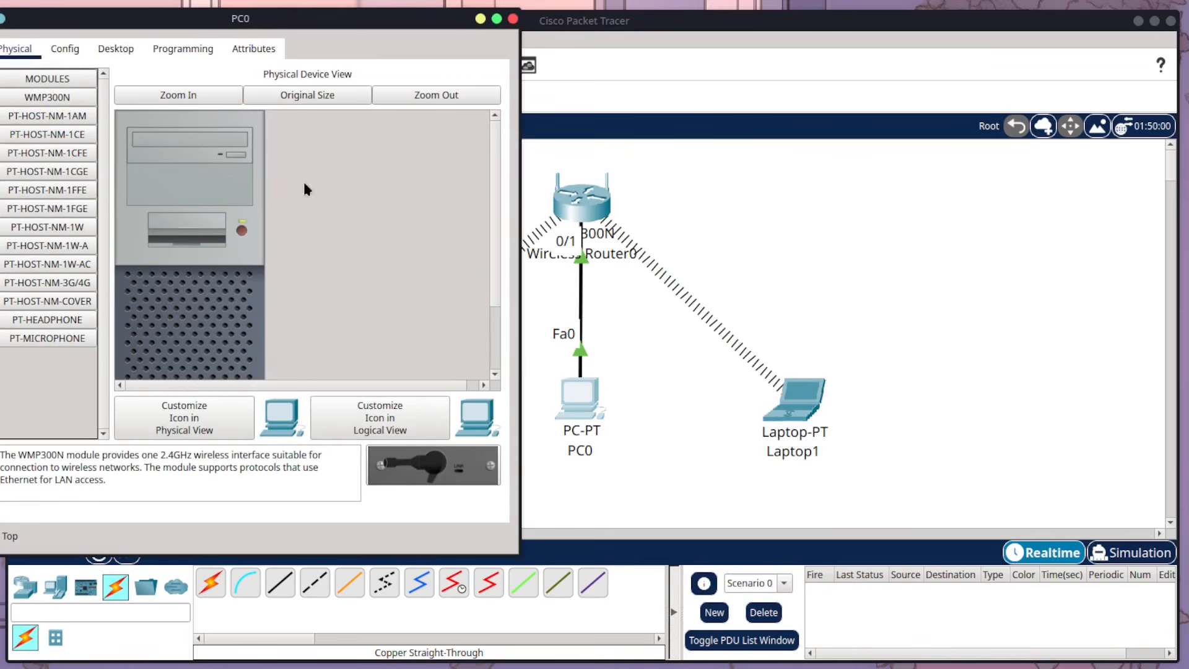
{"action": "left_click", "coordinate": [512, 18]}
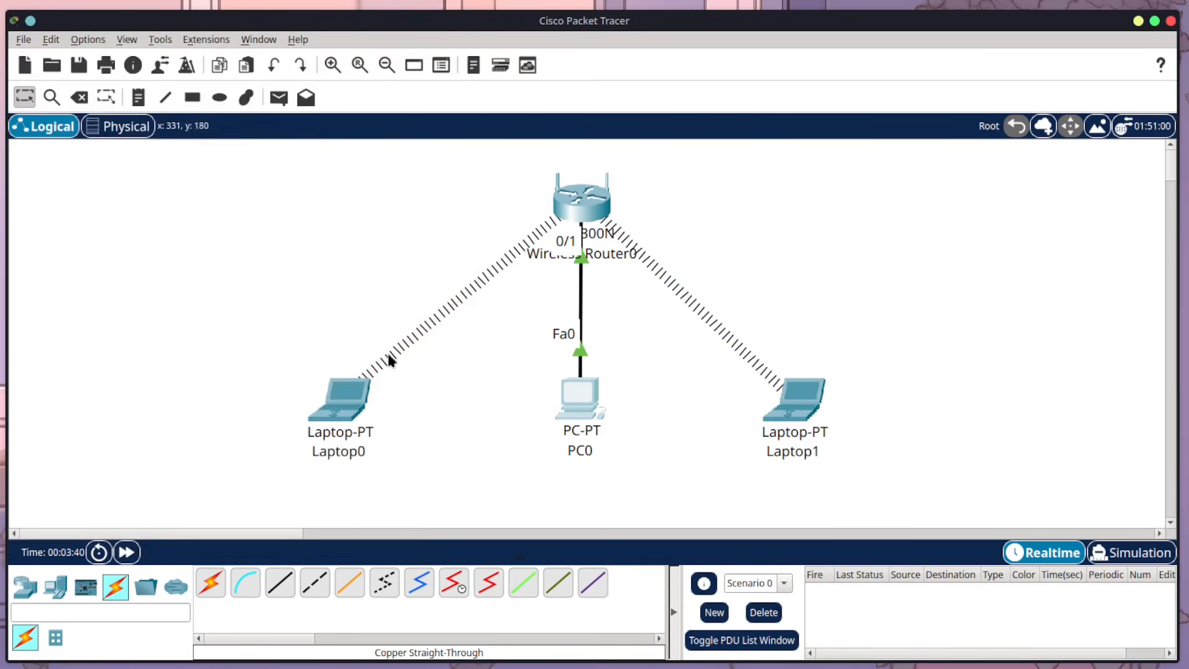
{"action": "left_click", "coordinate": [342, 397]}
{"action": "left_click", "coordinate": [37, 121]}
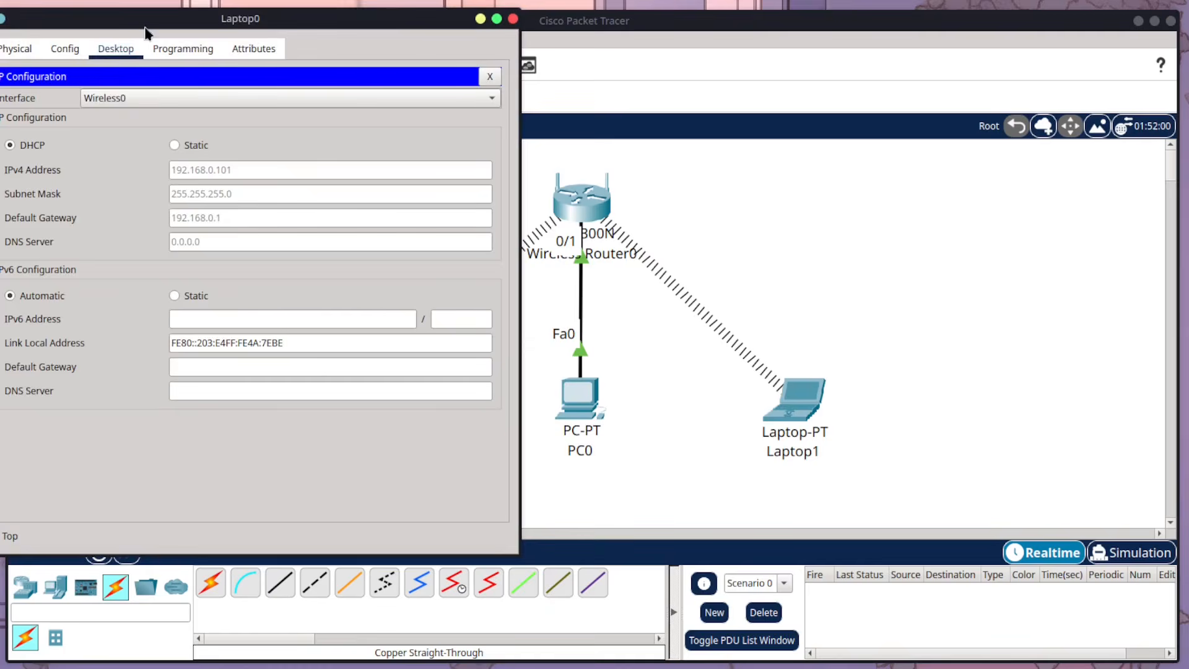
{"action": "left_click_drag", "start_coordinate": [145, 28], "coordinate": [599, 109]}
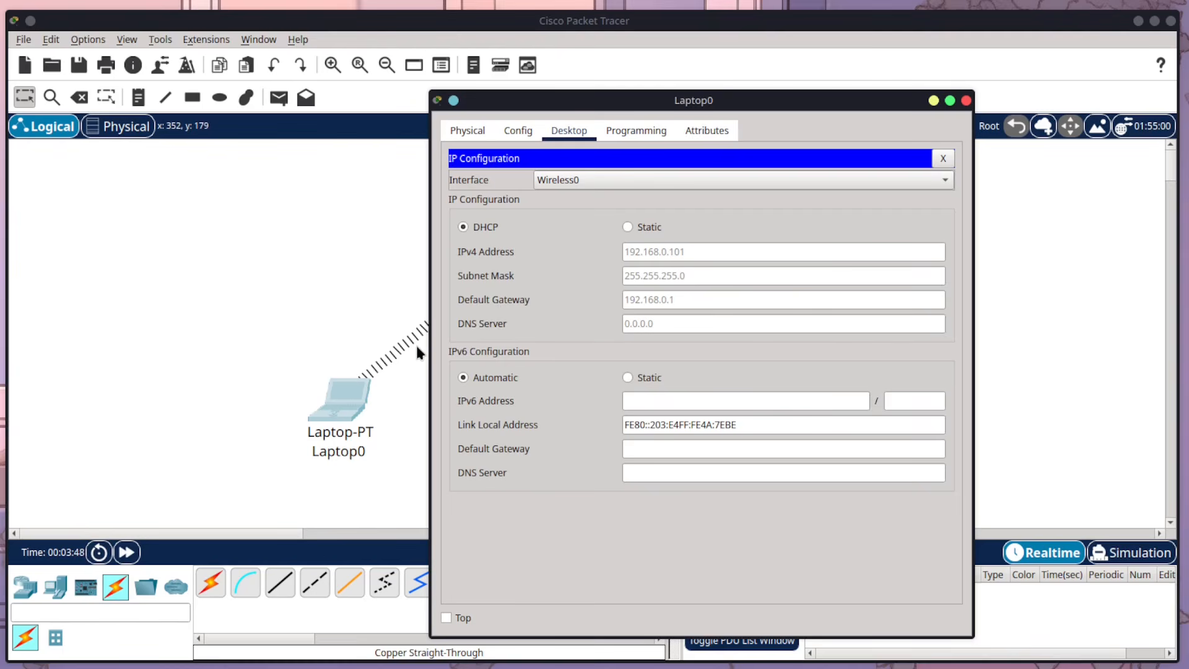
{"action": "left_click", "coordinate": [966, 100]}
Check the IPv4 address assigned to Laptop1 in its IP configuration and close the window
{"action": "left_click", "coordinate": [807, 409]}
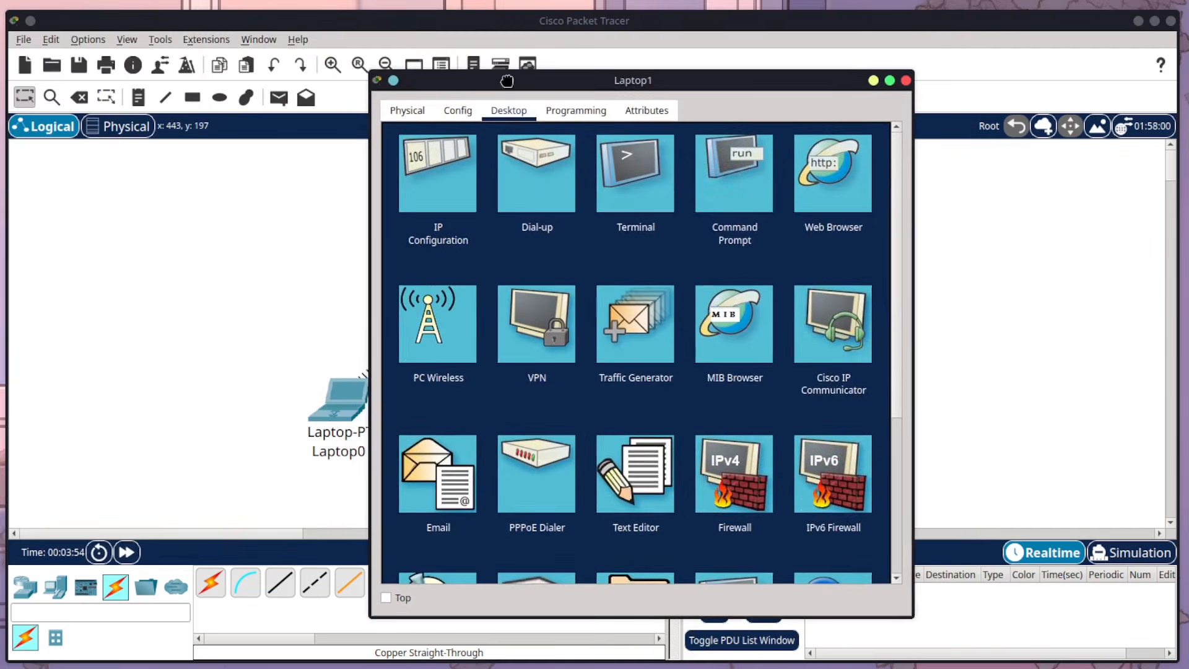
{"action": "left_click", "coordinate": [417, 173]}
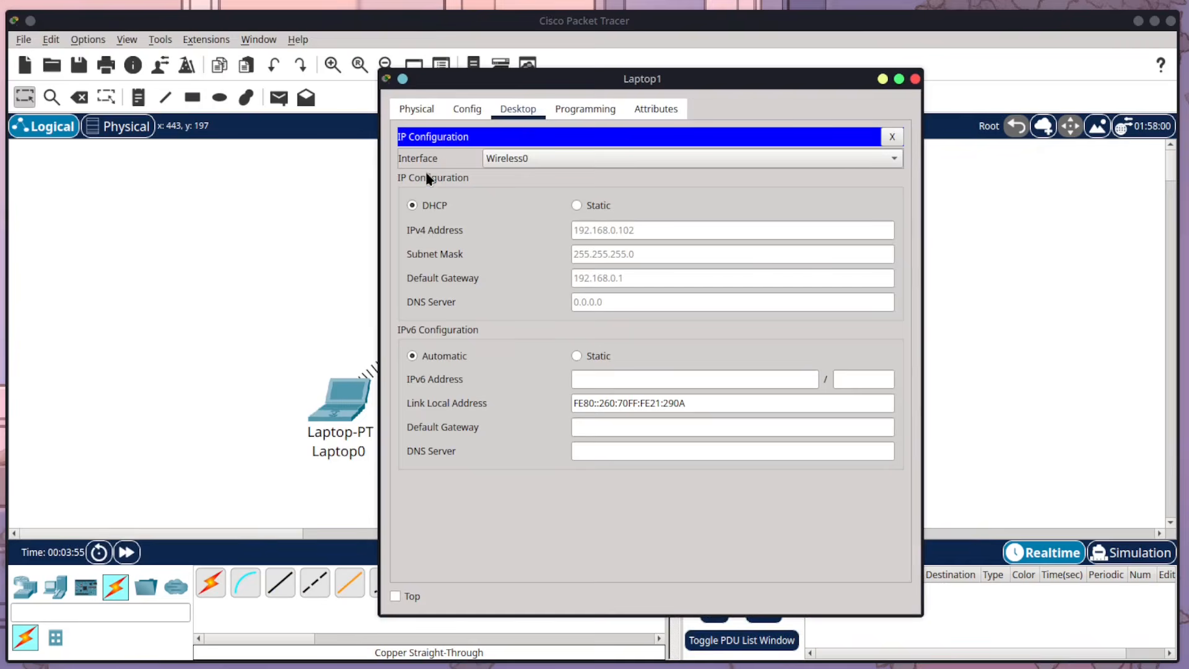
{"action": "left_click", "coordinate": [915, 79]}
Place a note reading 192.168.0.101 beneath Laptop0 in the workspace
{"action": "left_click", "coordinate": [284, 486]}
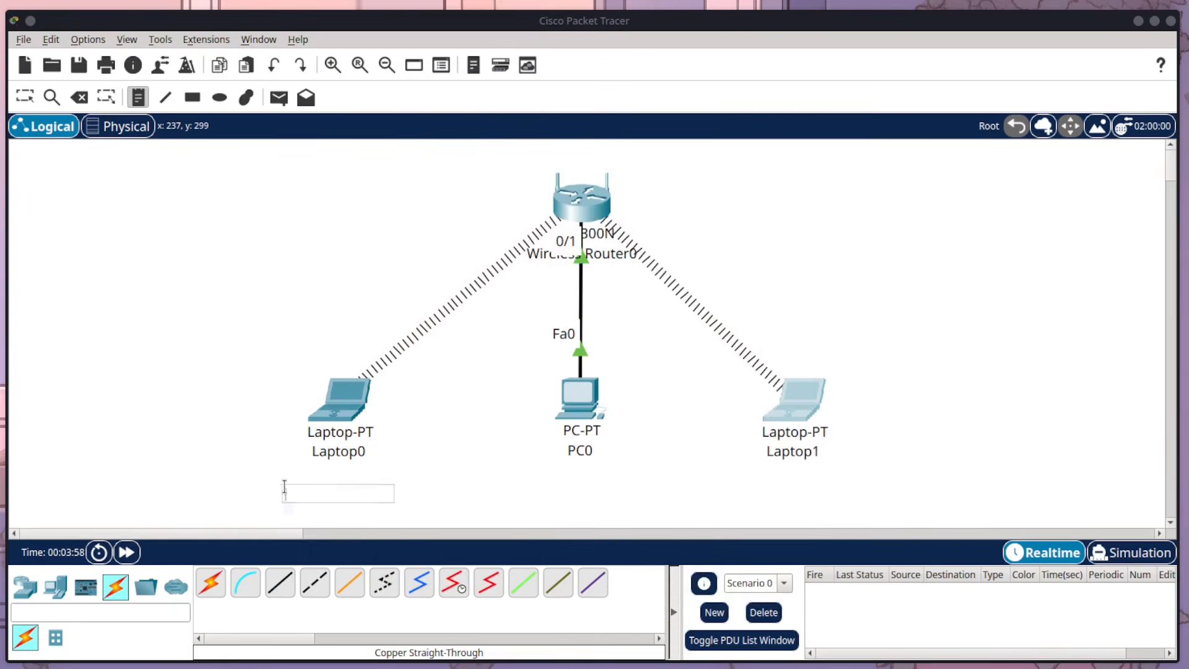
{"action": "type", "text": "192.168."}
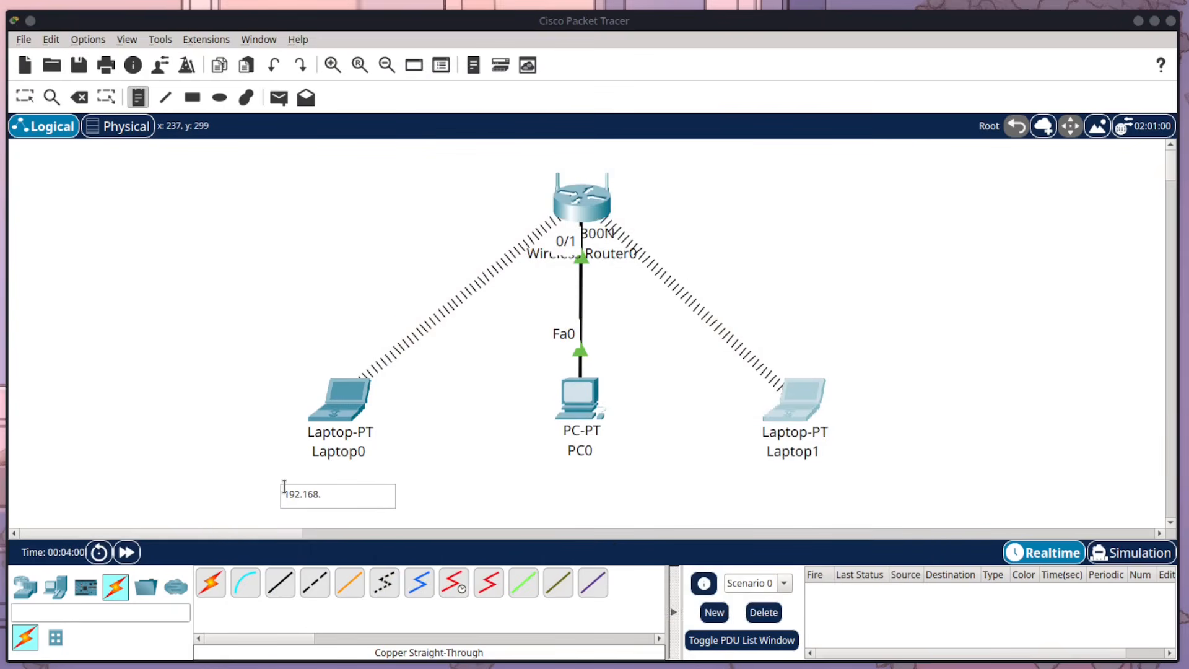
{"action": "type", "text": "0.101"}
{"action": "left_click", "coordinate": [25, 97]}
Reopen Laptop0's IP configuration to verify the noted address, and close the window
{"action": "left_click", "coordinate": [345, 414]}
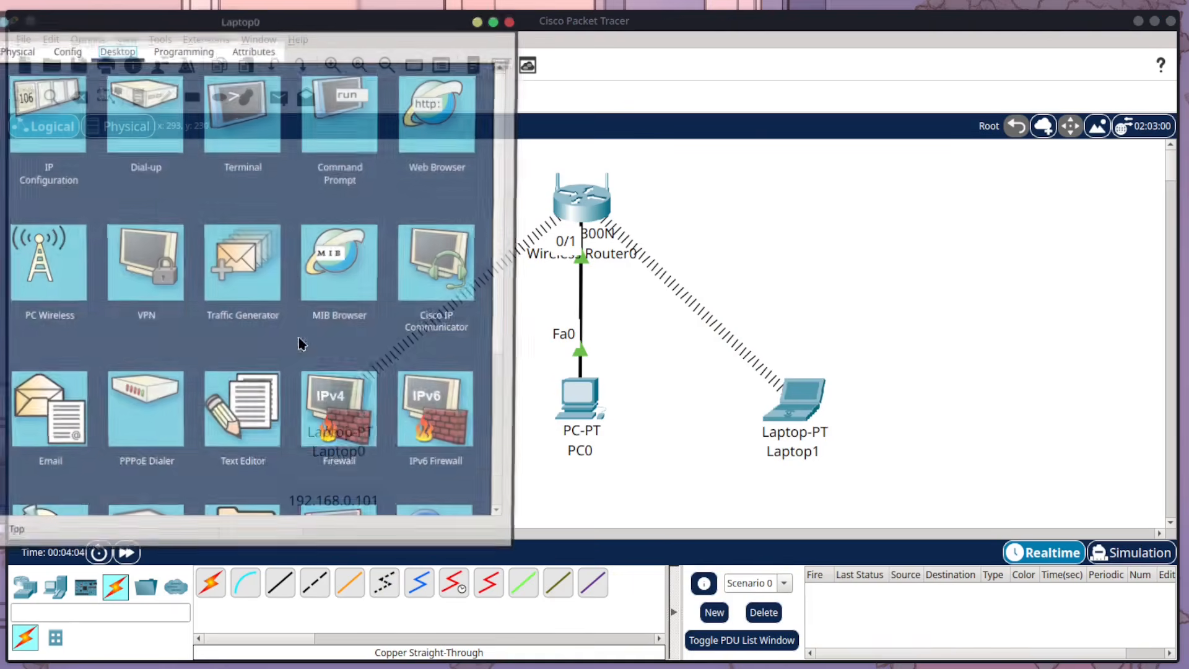
{"action": "left_click", "coordinate": [68, 115]}
{"action": "left_click", "coordinate": [513, 19]}
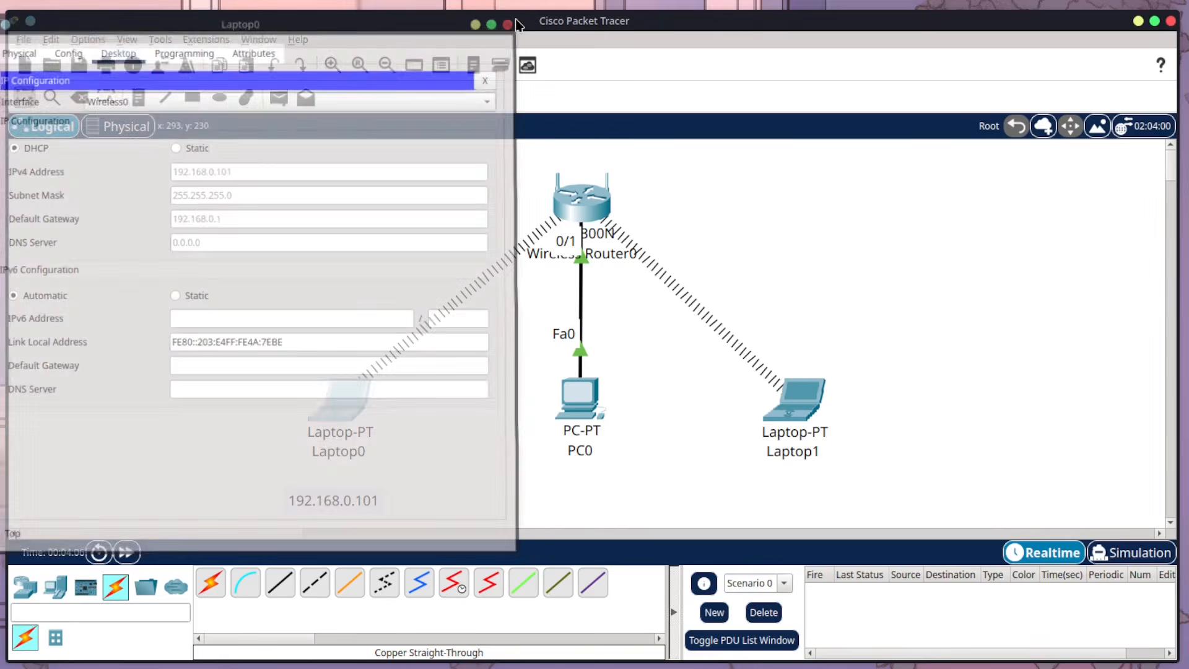
Place a note reading 192.168.0.102 beneath Laptop1 and align it directly under the device name
{"action": "left_click", "coordinate": [139, 97]}
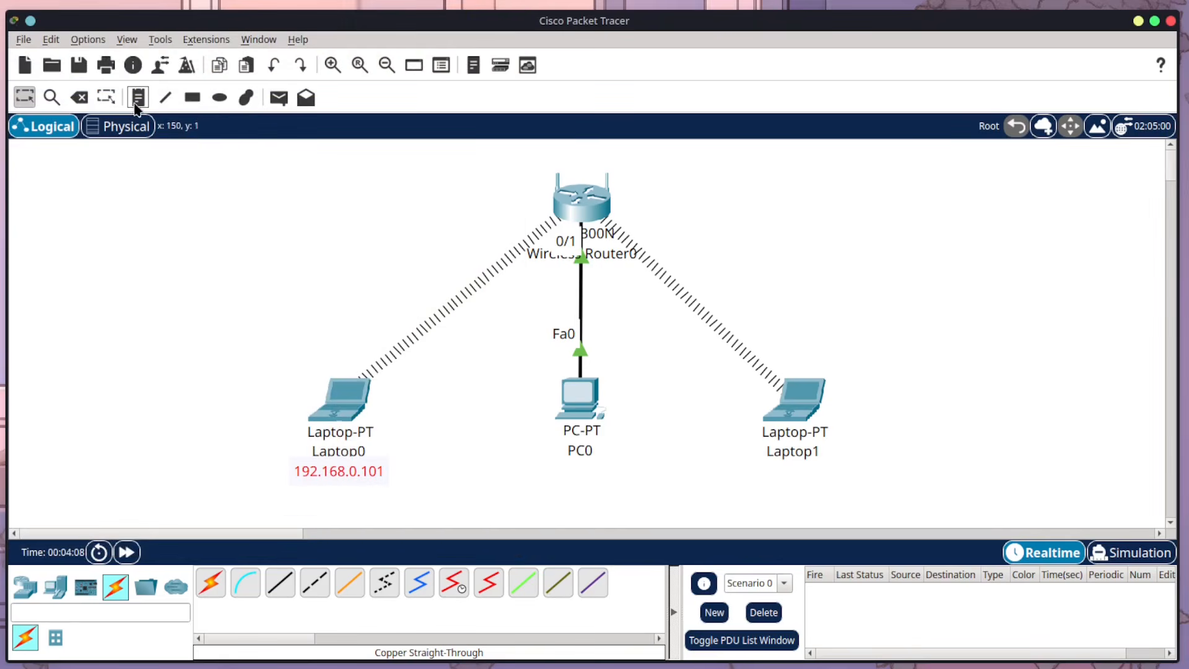
{"action": "left_click", "coordinate": [739, 478]}
{"action": "type", "text": "192."}
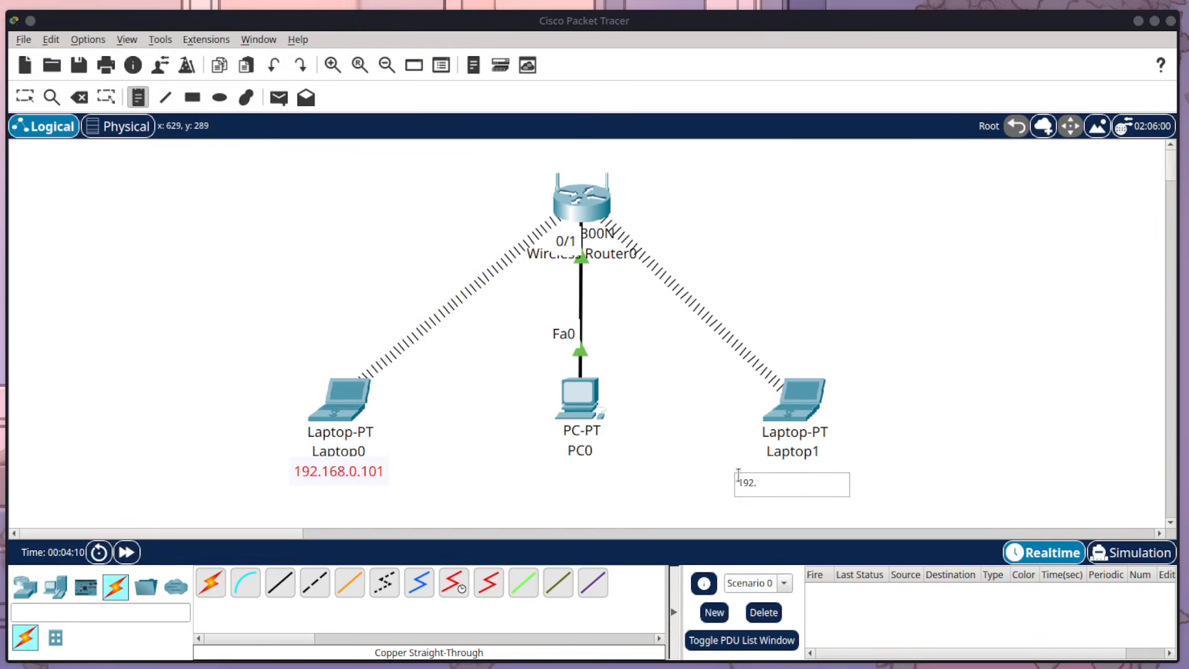
{"action": "type", "text": "168.0.10"}
{"action": "key", "text": "BackSpace"}
{"action": "type", "text": "102"}
{"action": "left_click", "coordinate": [38, 97]}
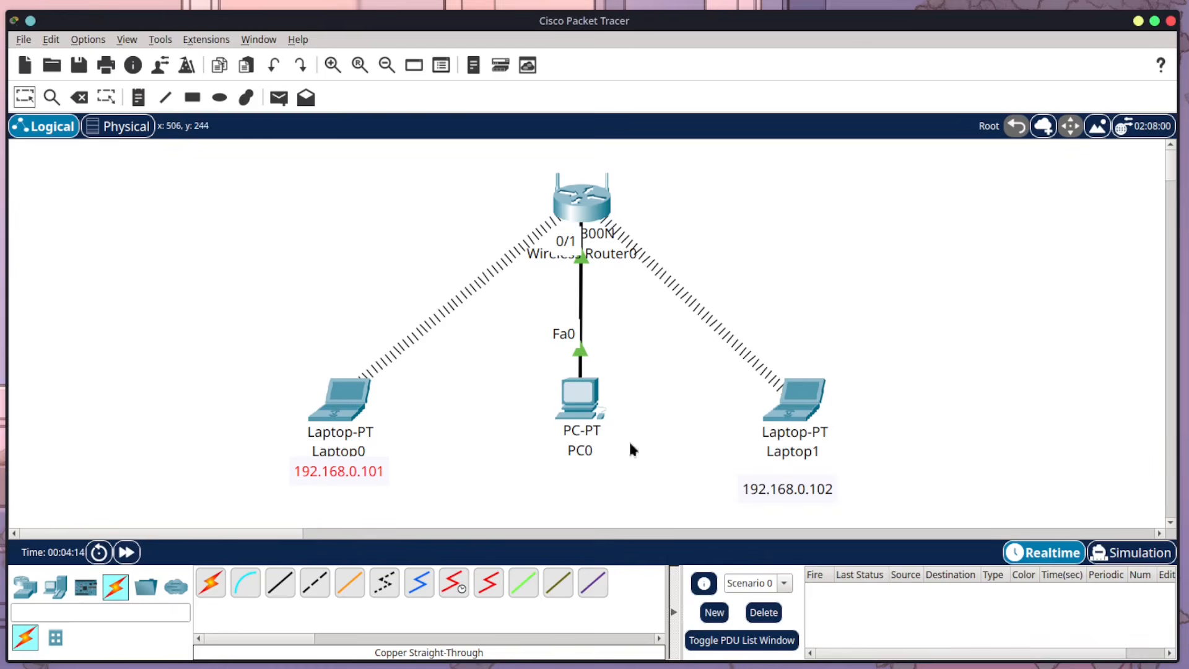
{"action": "left_click_drag", "start_coordinate": [764, 491], "coordinate": [769, 478]}
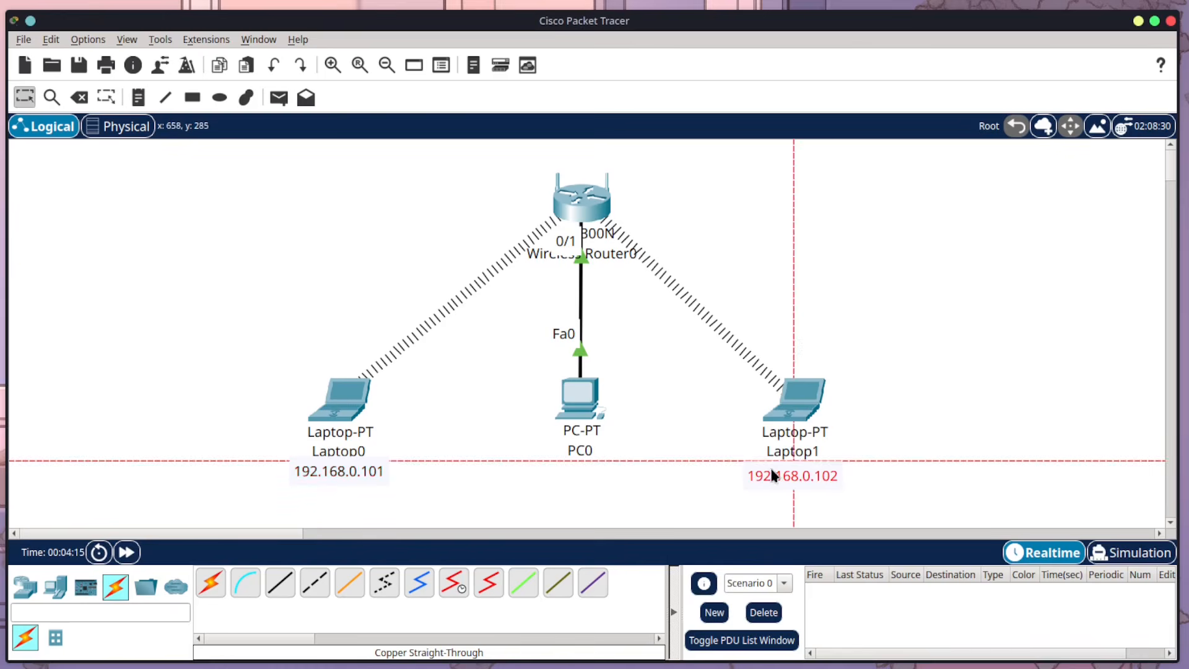
Set PC0's IPv4 configuration on FastEthernet0 to DHCP and close its device window
{"action": "double_click", "coordinate": [585, 403]}
{"action": "left_click_drag", "start_coordinate": [243, 14], "coordinate": [620, 87]}
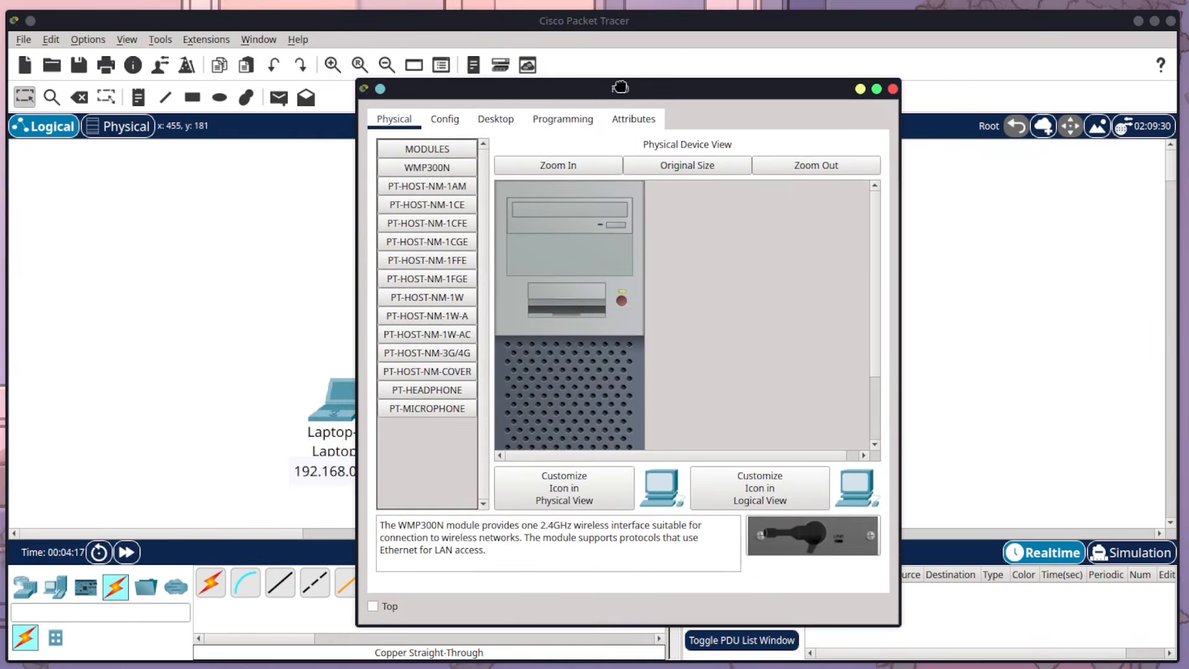
{"action": "left_click", "coordinate": [503, 124]}
{"action": "left_click", "coordinate": [429, 180]}
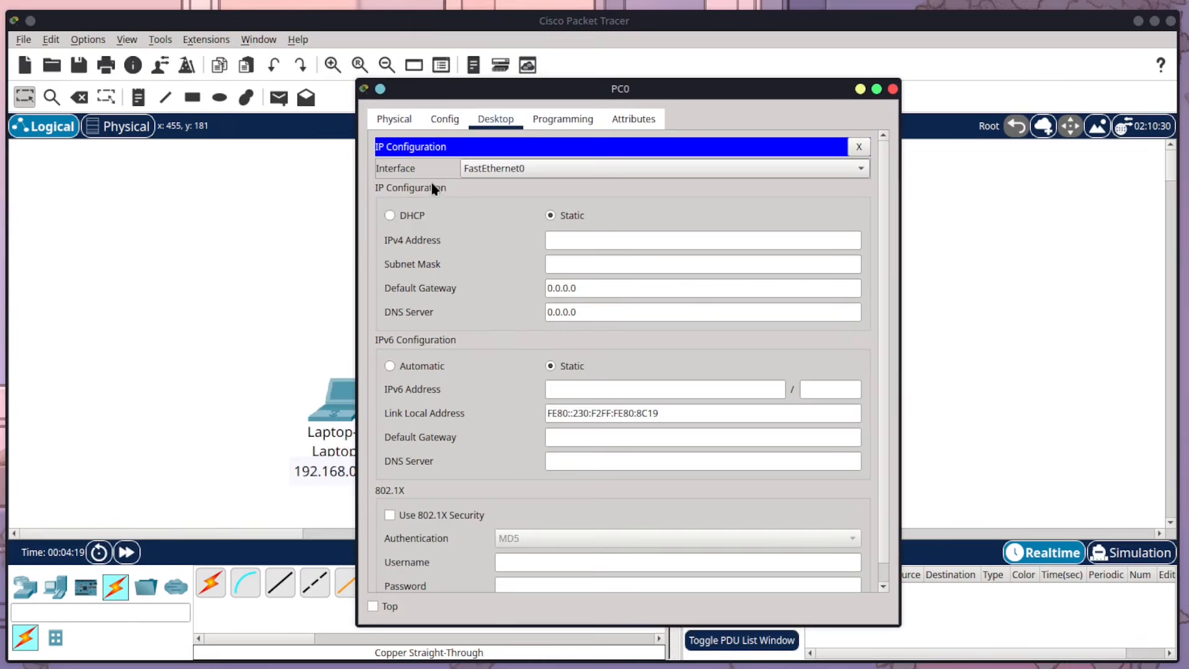
{"action": "left_click", "coordinate": [413, 213]}
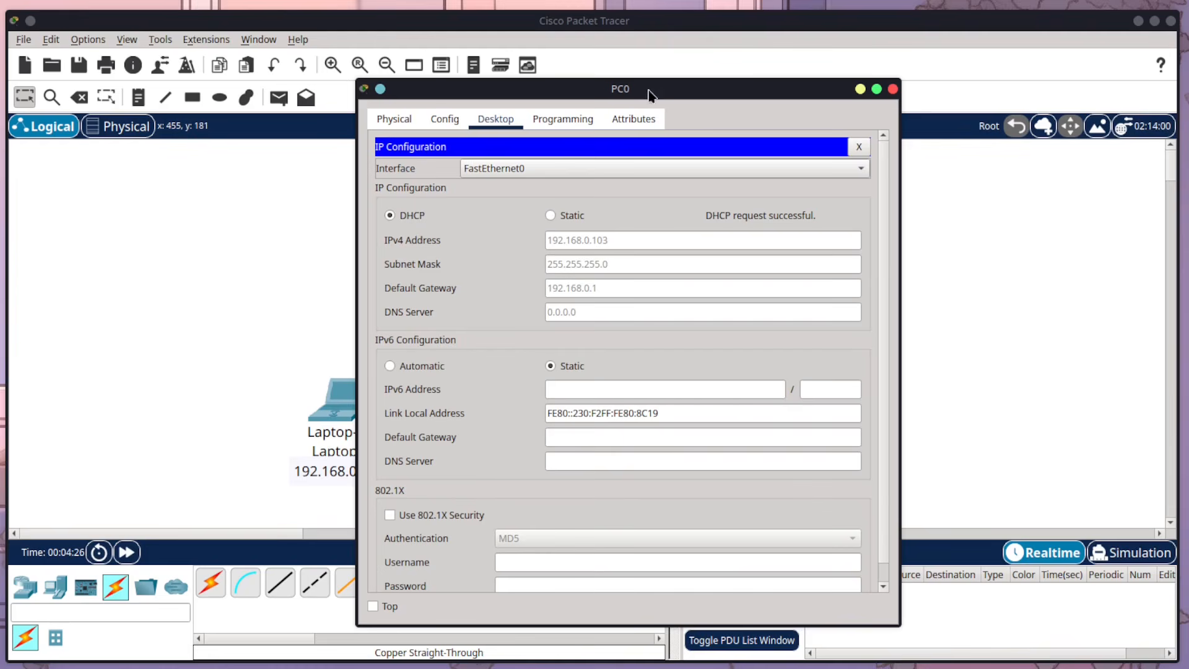
{"action": "left_click", "coordinate": [893, 89]}
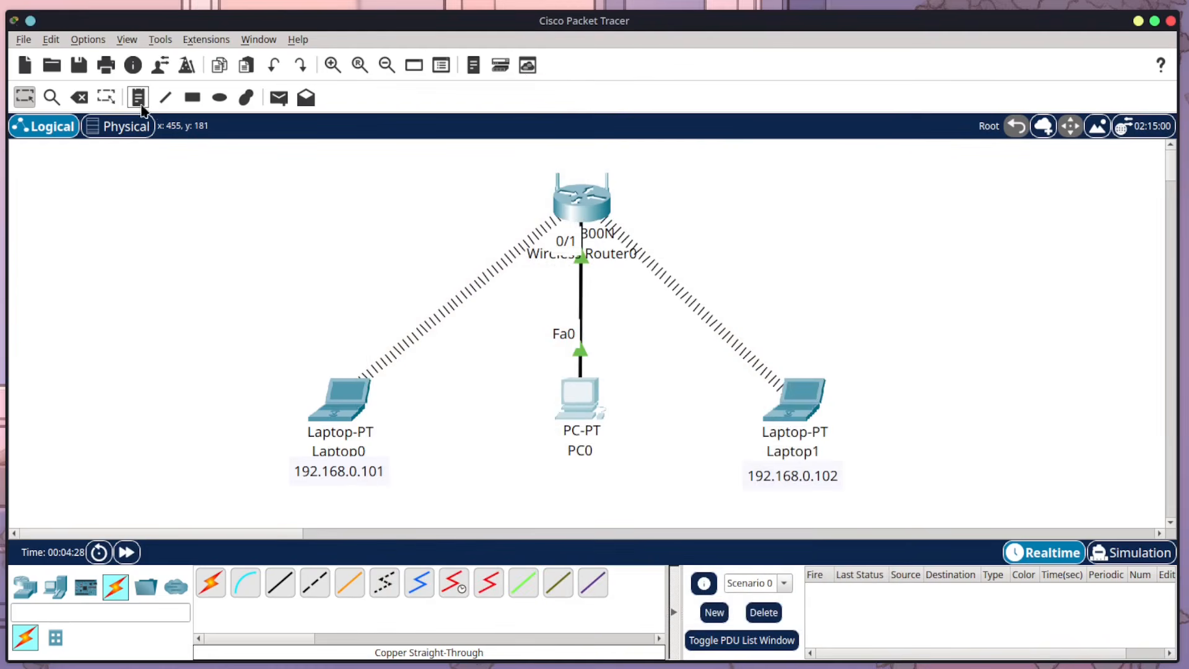
Place a note reading 192.168.0.103 beneath PC0 in the workspace
{"action": "left_click", "coordinate": [138, 98]}
{"action": "left_click", "coordinate": [530, 464]}
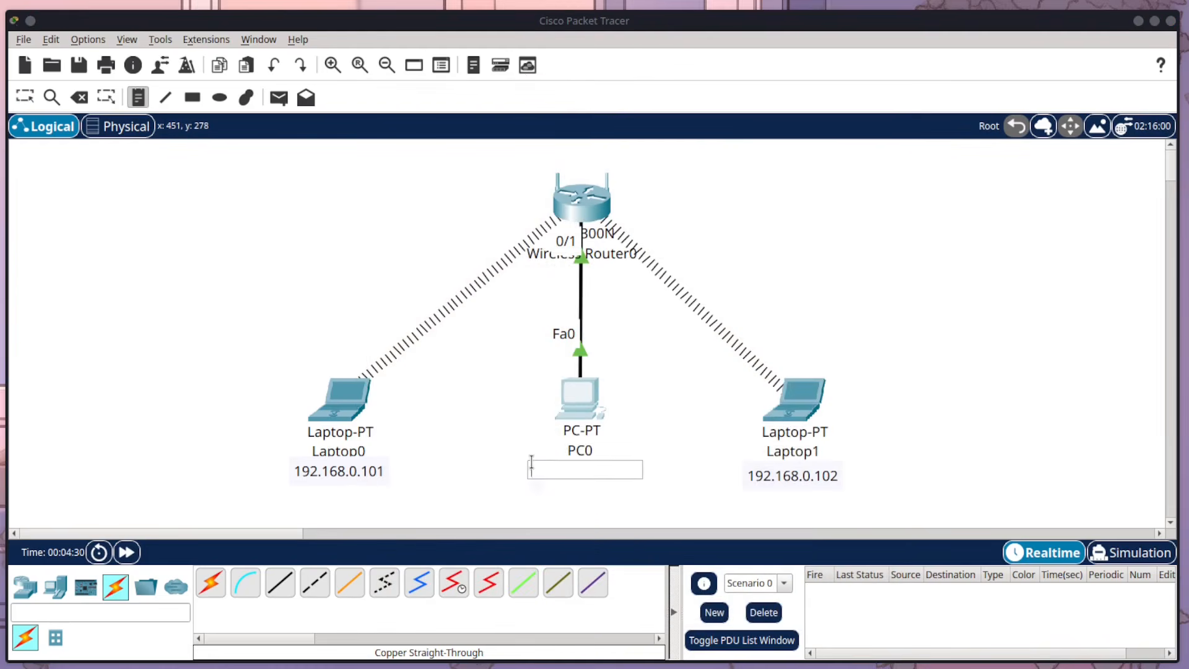
{"action": "type", "text": "192.168.0.0"}
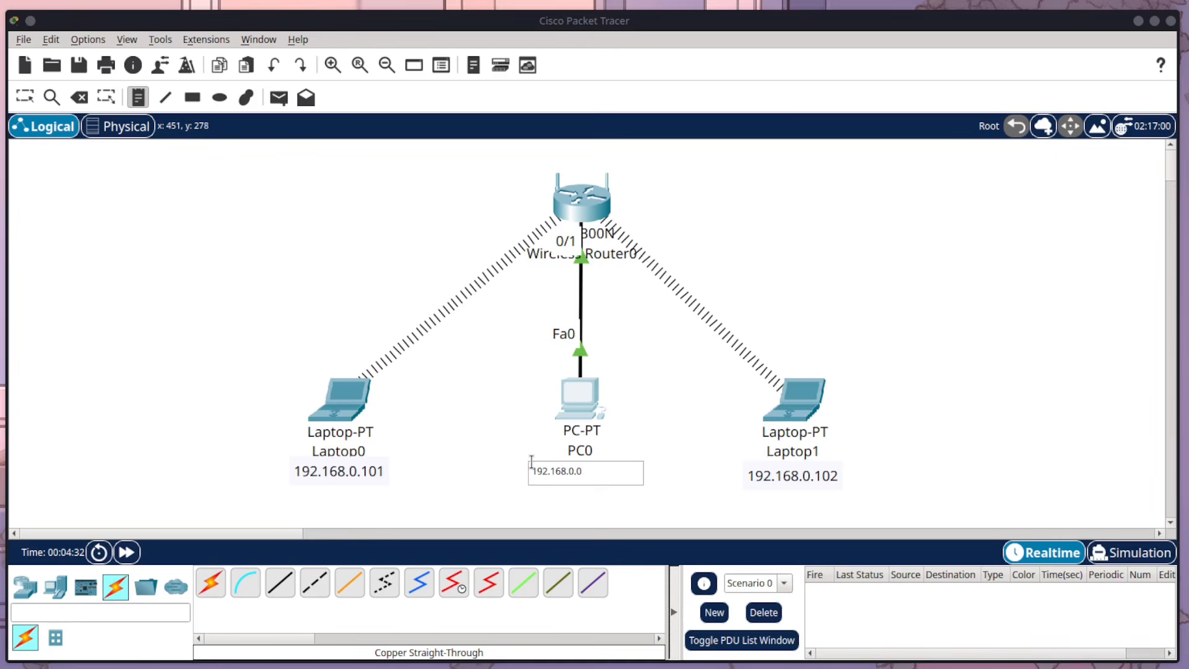
{"action": "type", "text": "13"}
{"action": "key", "text": "BackSpace"}
{"action": "key", "text": "BackSpace"}
{"action": "key", "text": "BackSpace"}
{"action": "type", "text": "104"}
{"action": "key", "text": "BackSpace"}
{"action": "type", "text": "3"}
{"action": "left_click", "coordinate": [28, 98]}
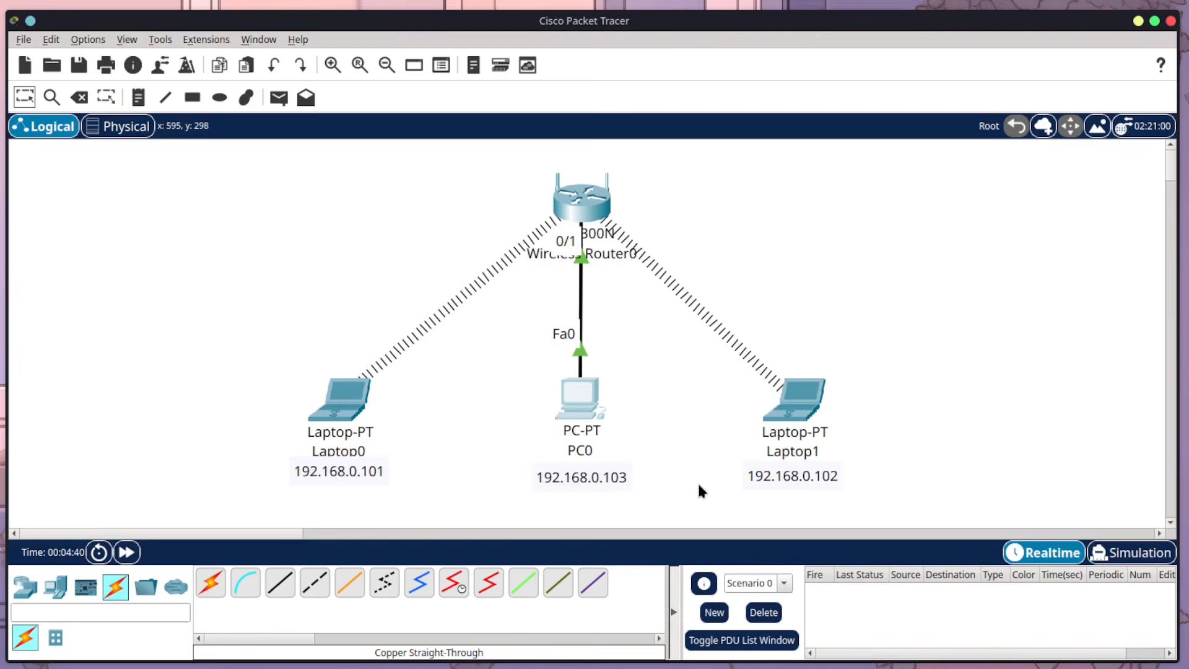
Nudge the 192.168.0.103 note so that it sits centred directly under the PC0 device name
{"action": "mouse_move", "coordinate": [579, 479]}
{"action": "left_mouse_down"}
{"action": "mouse_move", "coordinate": [537, 465]}
{"action": "mouse_move", "coordinate": [587, 466]}
{"action": "left_mouse_up"}
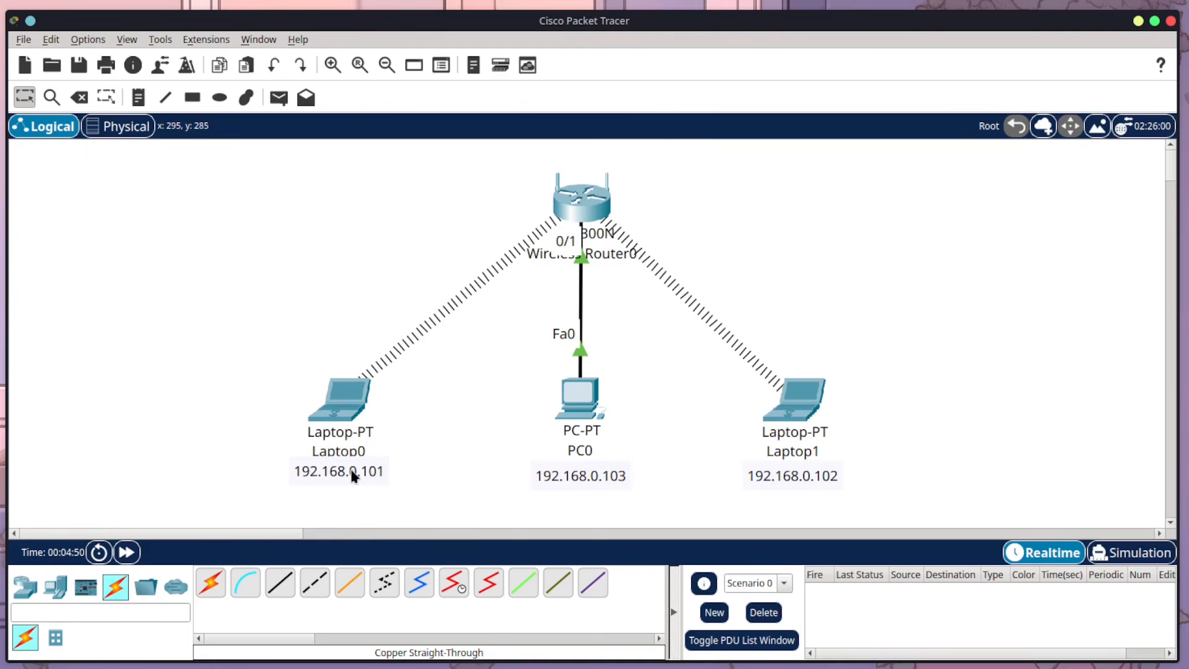
Ping Laptop1 at 192.168.0.102 from Laptop0's Command Prompt to test the wireless connection
{"action": "left_click", "coordinate": [354, 418]}
{"action": "left_click", "coordinate": [310, 117]}
{"action": "left_click_drag", "start_coordinate": [362, 24], "coordinate": [510, 88]}
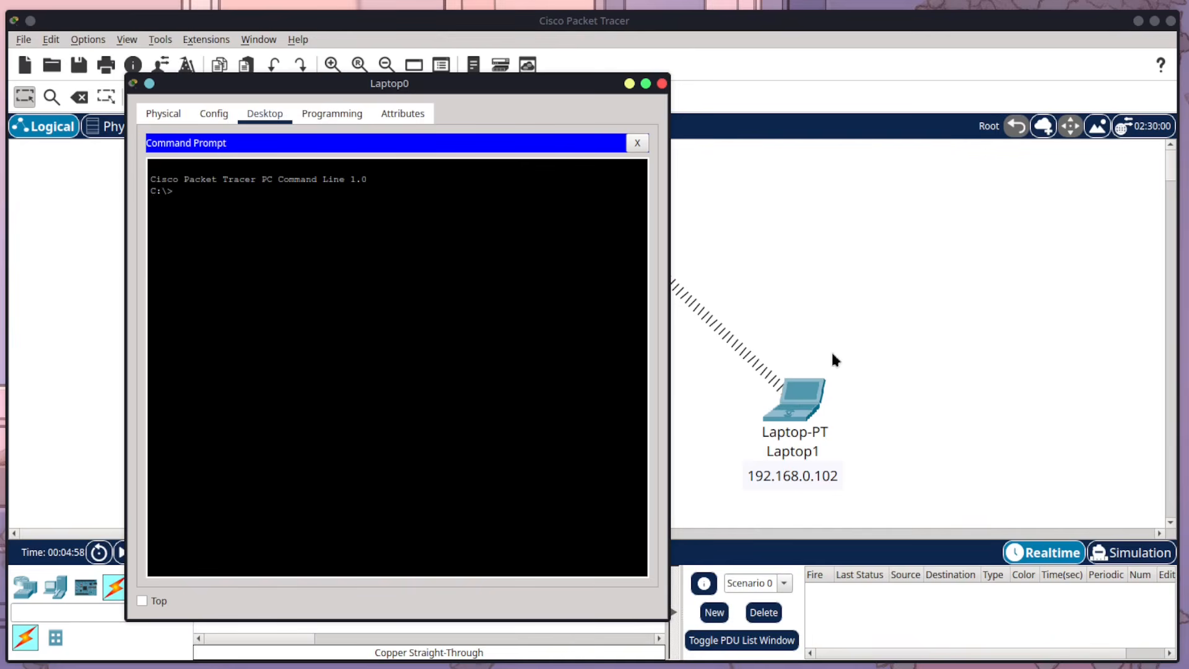
{"action": "type", "text": "ping 192.168.0.102"}
{"action": "key", "text": "Return"}
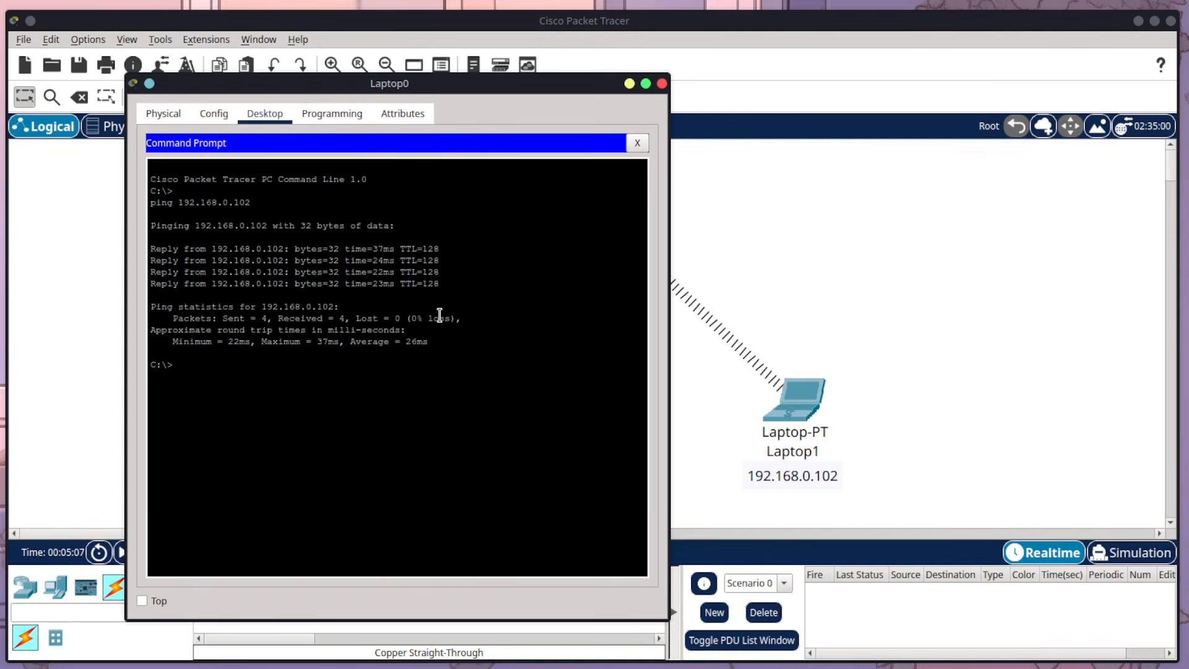
Ping PC0 at 192.168.0.103 from Laptop0's Command Prompt, and close the Laptop0 window
{"action": "left_click_drag", "start_coordinate": [451, 84], "coordinate": [957, 83]}
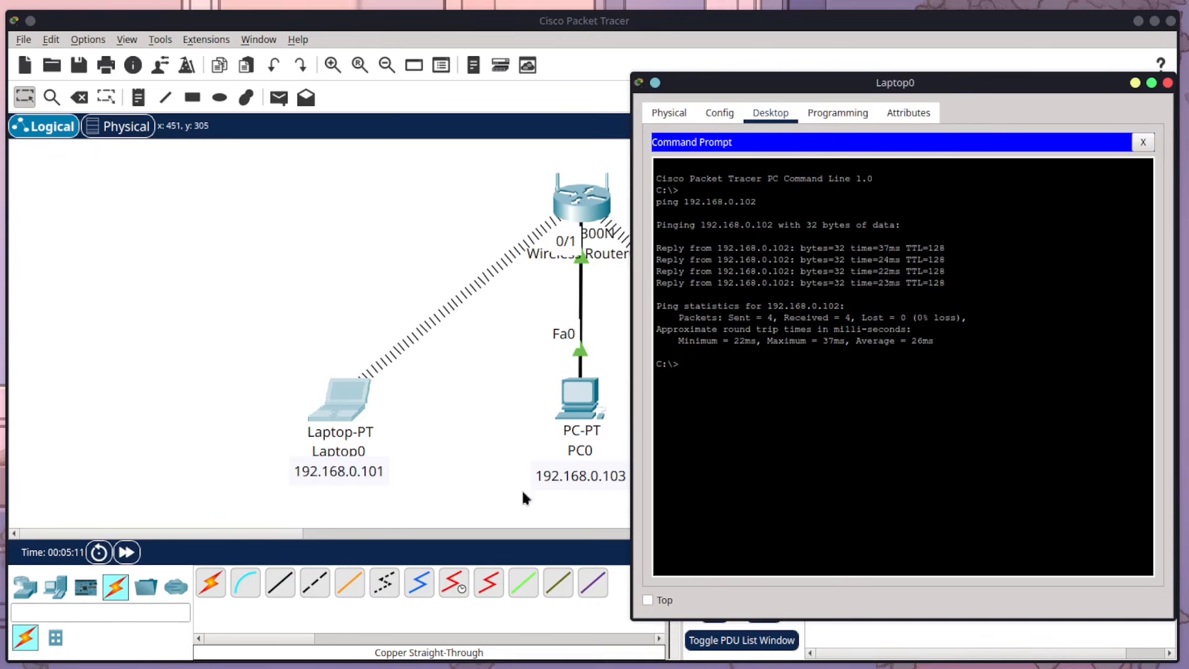
{"action": "key", "text": "Up"}
{"action": "key", "text": "BackSpace"}
{"action": "type", "text": "3"}
{"action": "key", "text": "Return"}
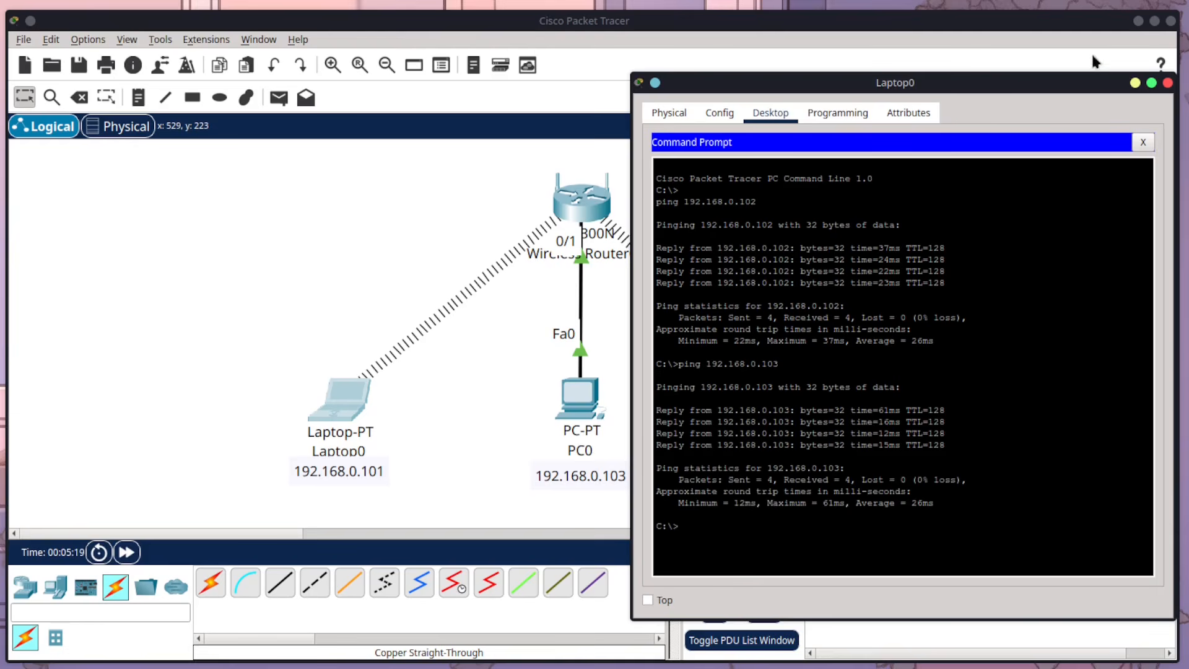
{"action": "left_click_drag", "start_coordinate": [1086, 84], "coordinate": [774, 113]}
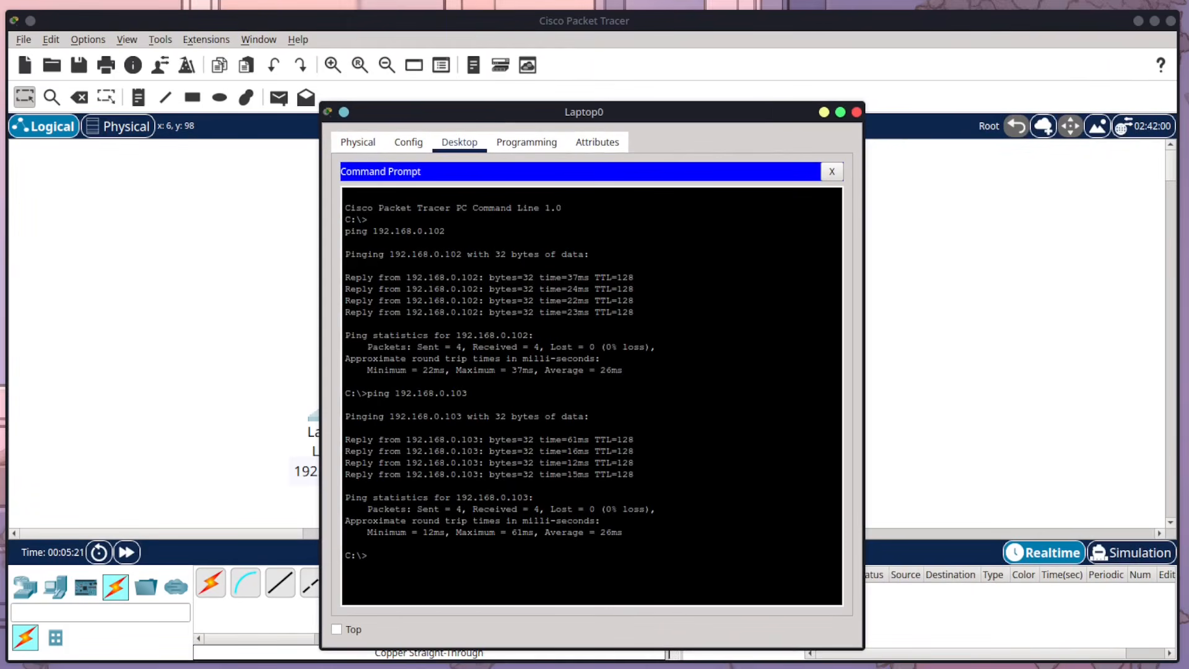
{"action": "left_click", "coordinate": [857, 112]}
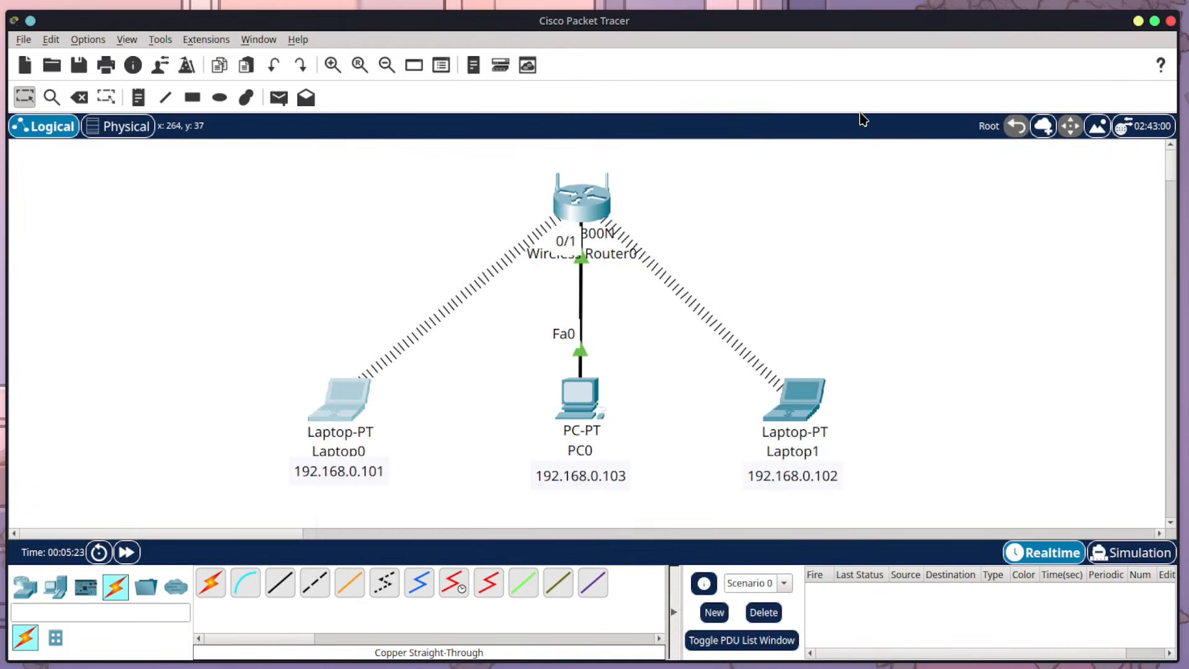